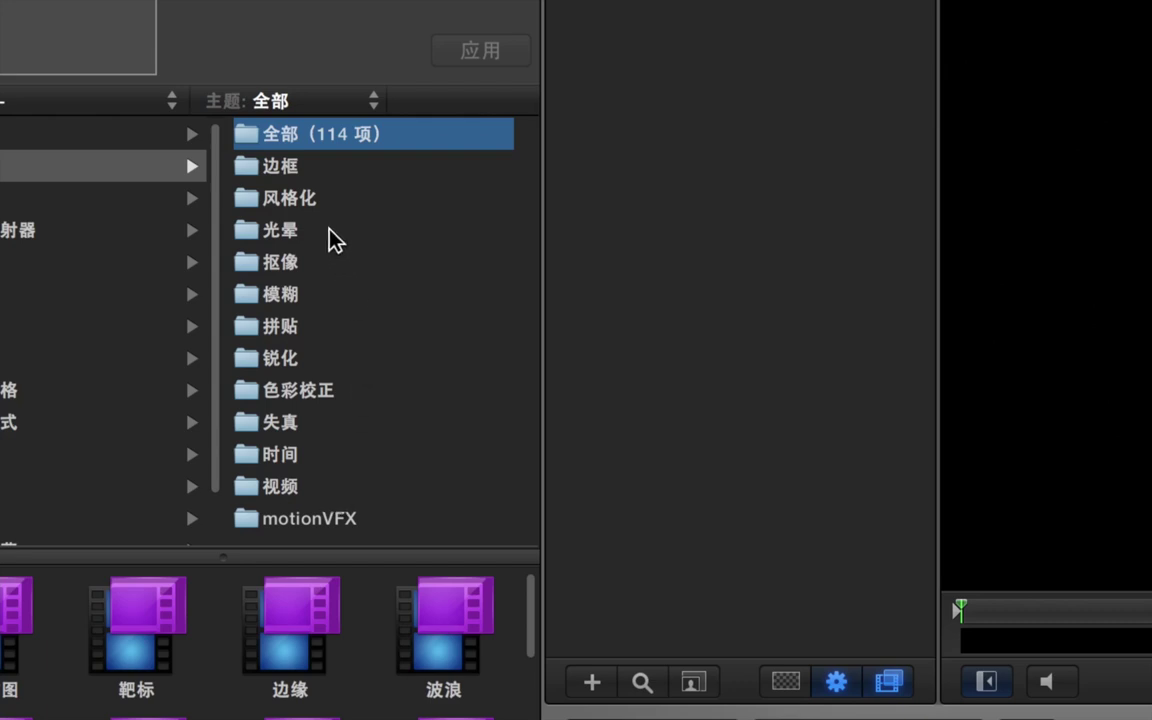
Browse the 色彩校正 (Color Correction) filters in the library and select the 色阶 (Levels) filter
click(354, 395)
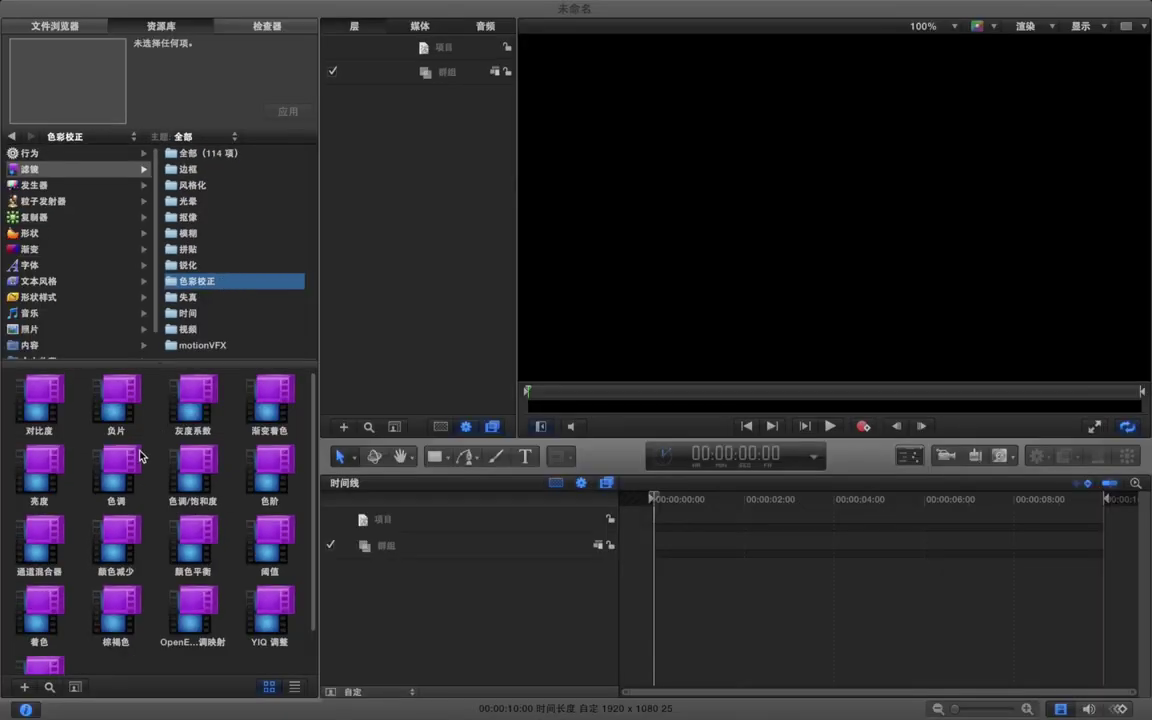
scroll(140, 456, down, 1)
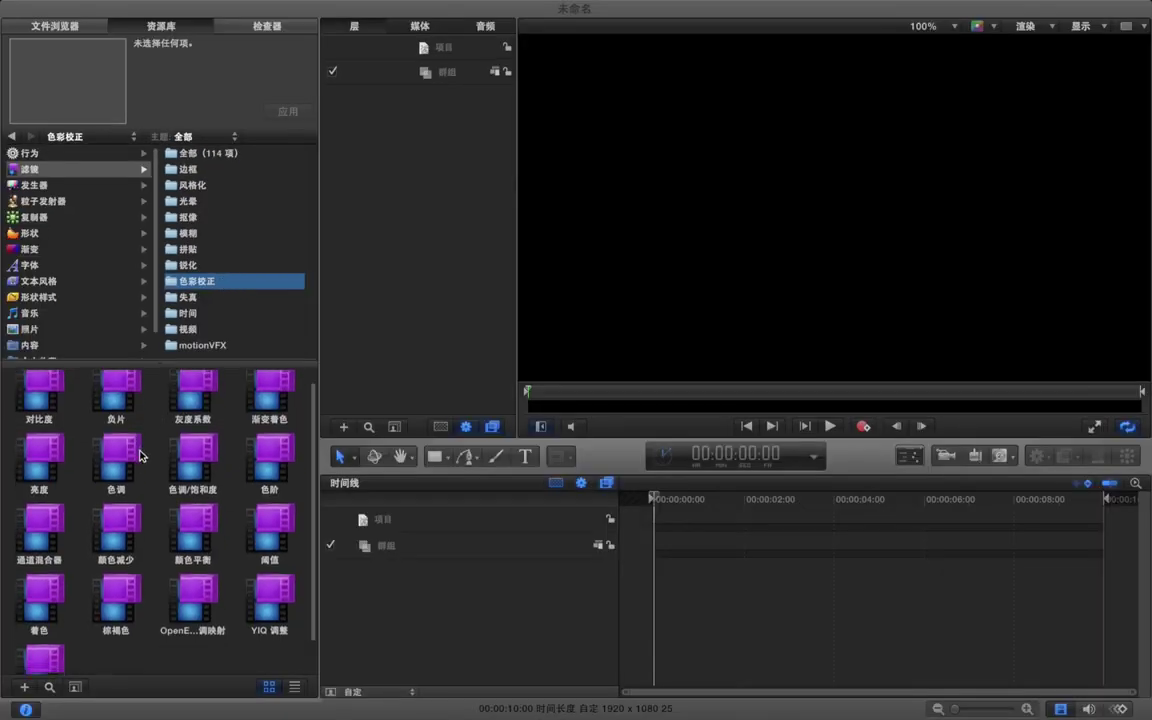
scroll(140, 456, down, 3)
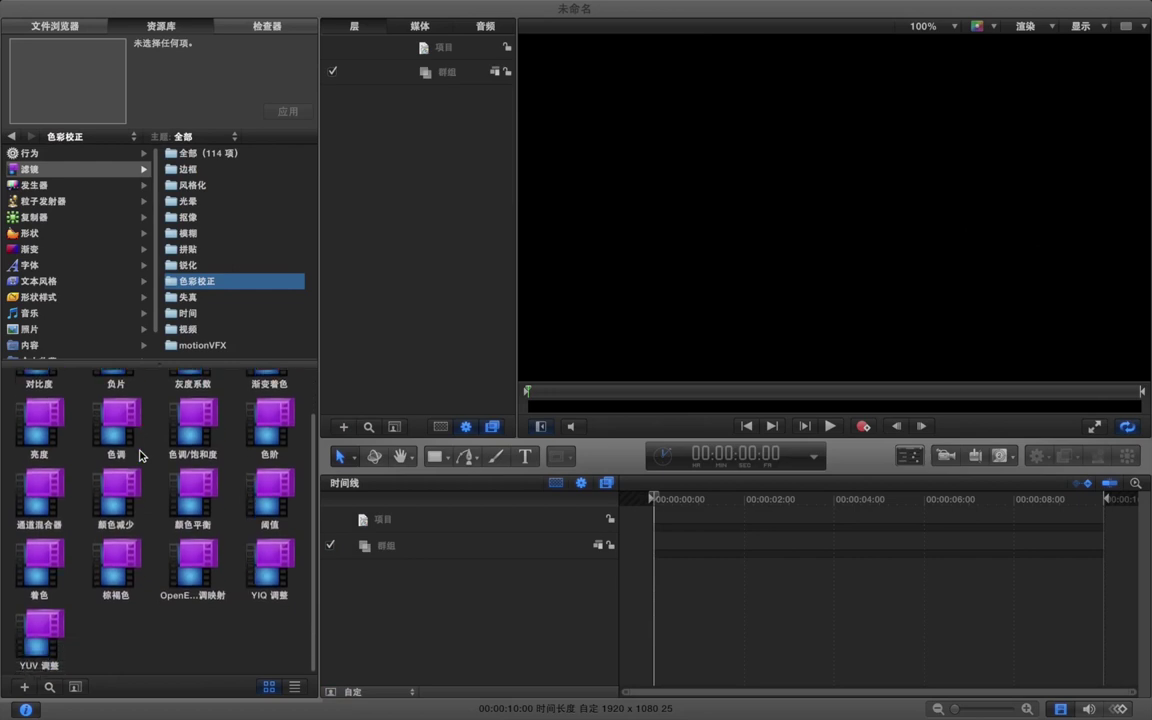
click(250, 405)
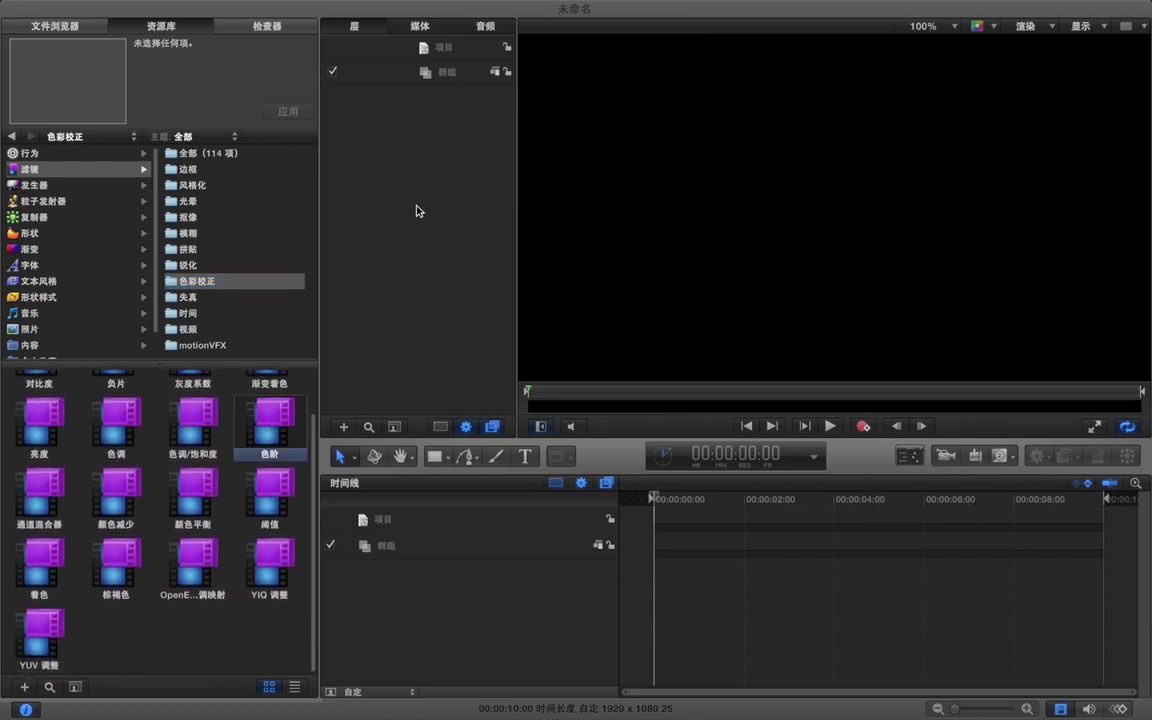
Draw a rectangle in the middle of the canvas within the 群组 group and apply the 色阶 filter to it
click(406, 72)
click(434, 456)
drag(779, 166, 938, 268)
drag(265, 426, 451, 100)
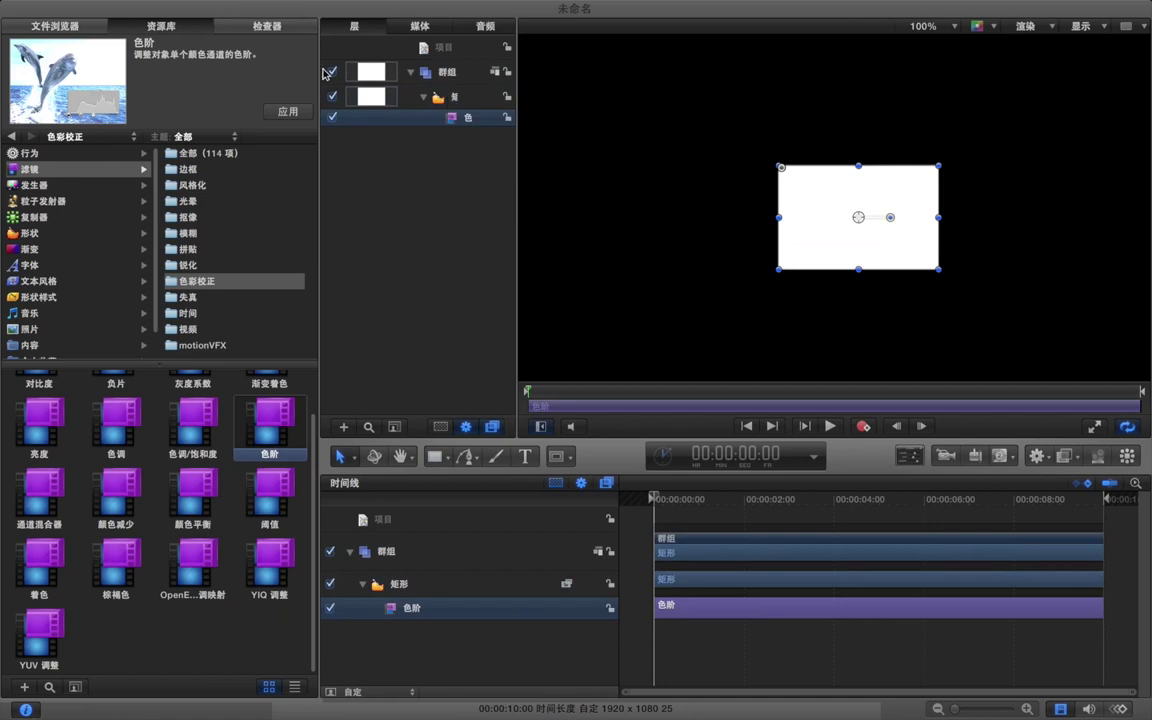
Change the rectangle's fill colour to bright pink using the crayon colour palette
click(279, 31)
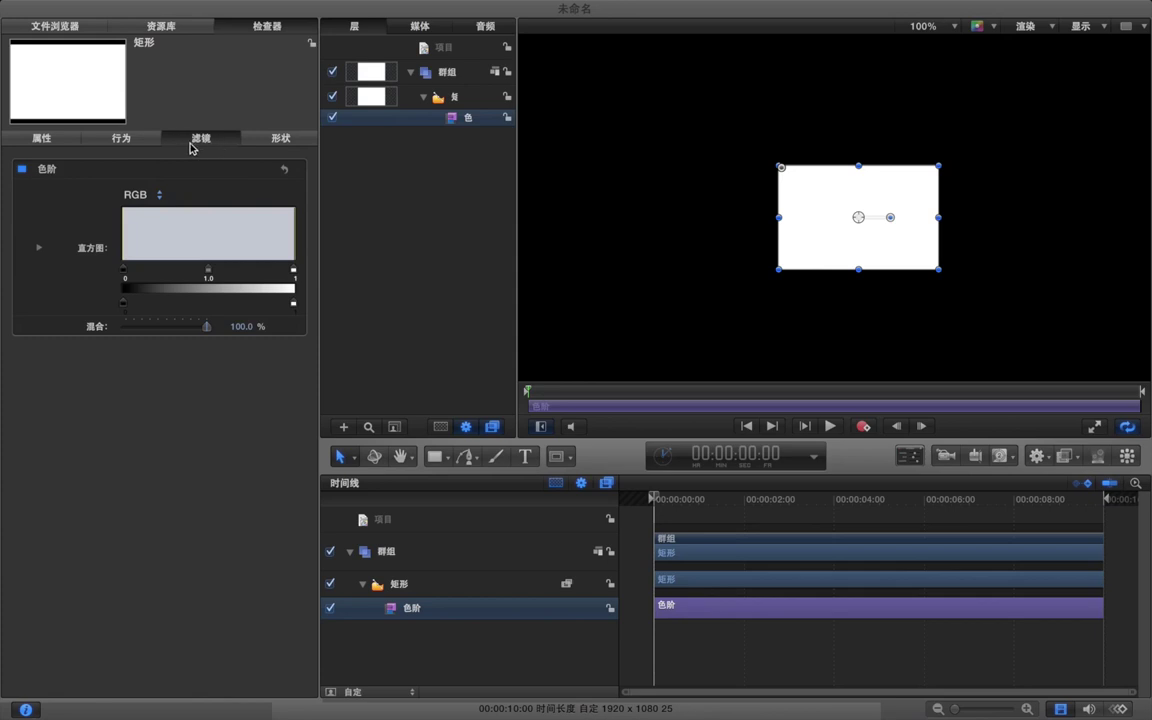
click(615, 220)
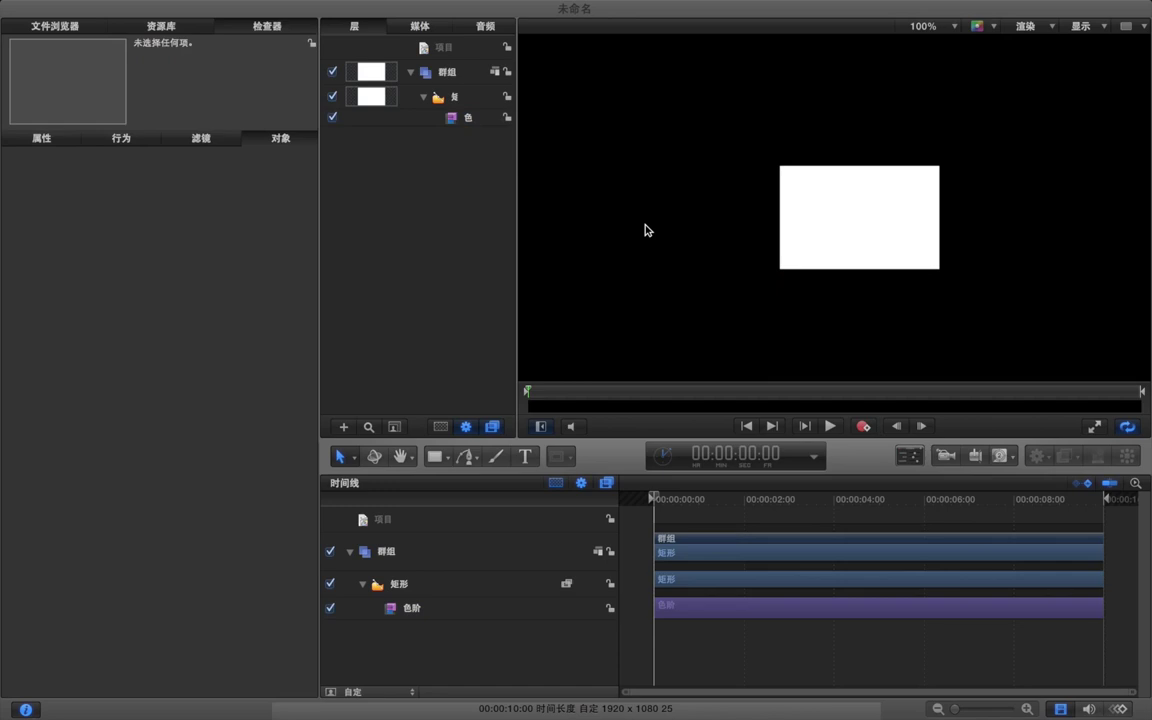
click(466, 104)
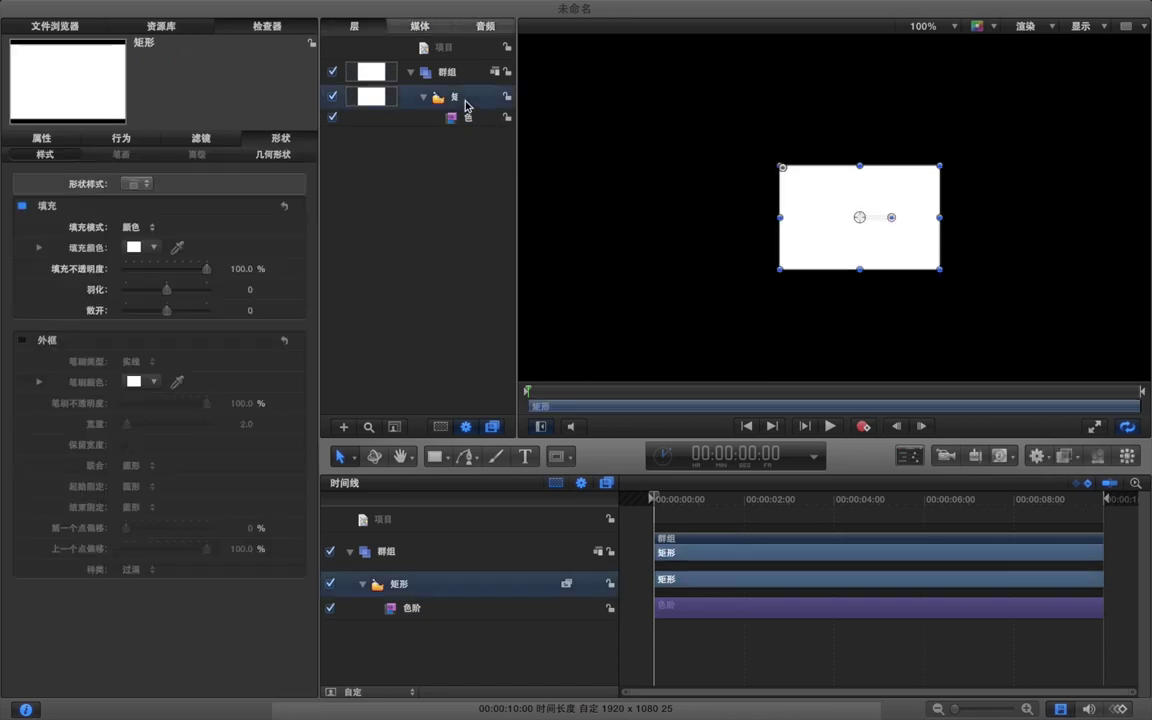
click(133, 247)
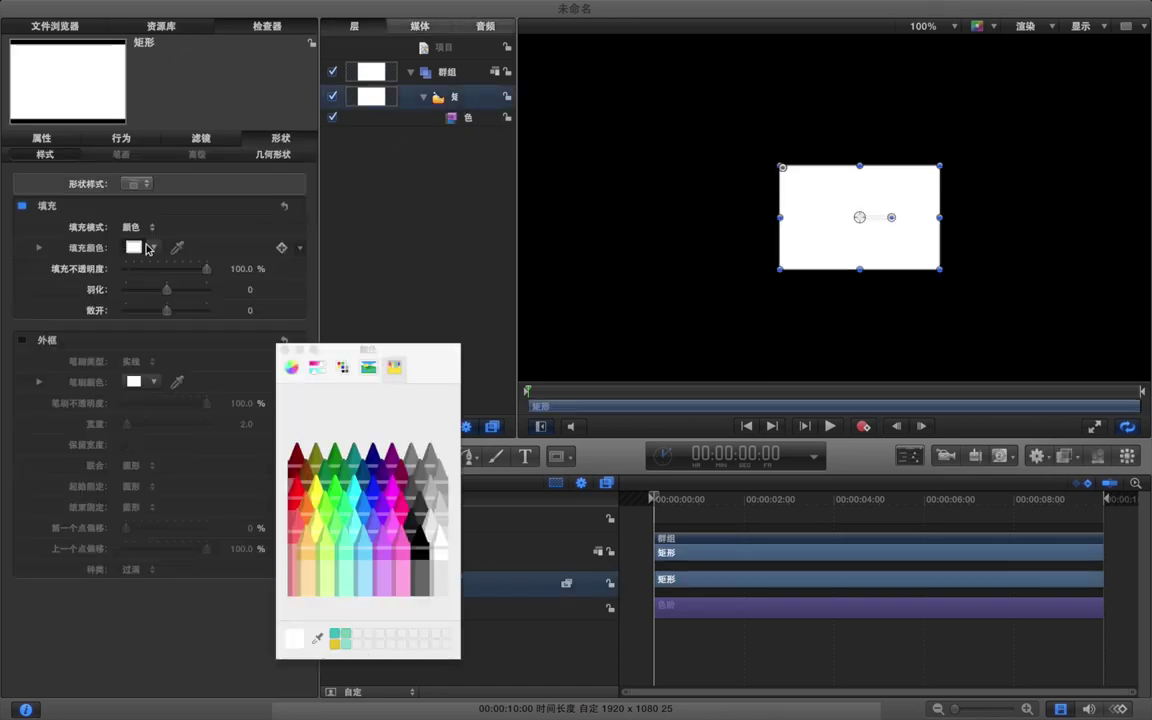
drag(425, 342, 403, 226)
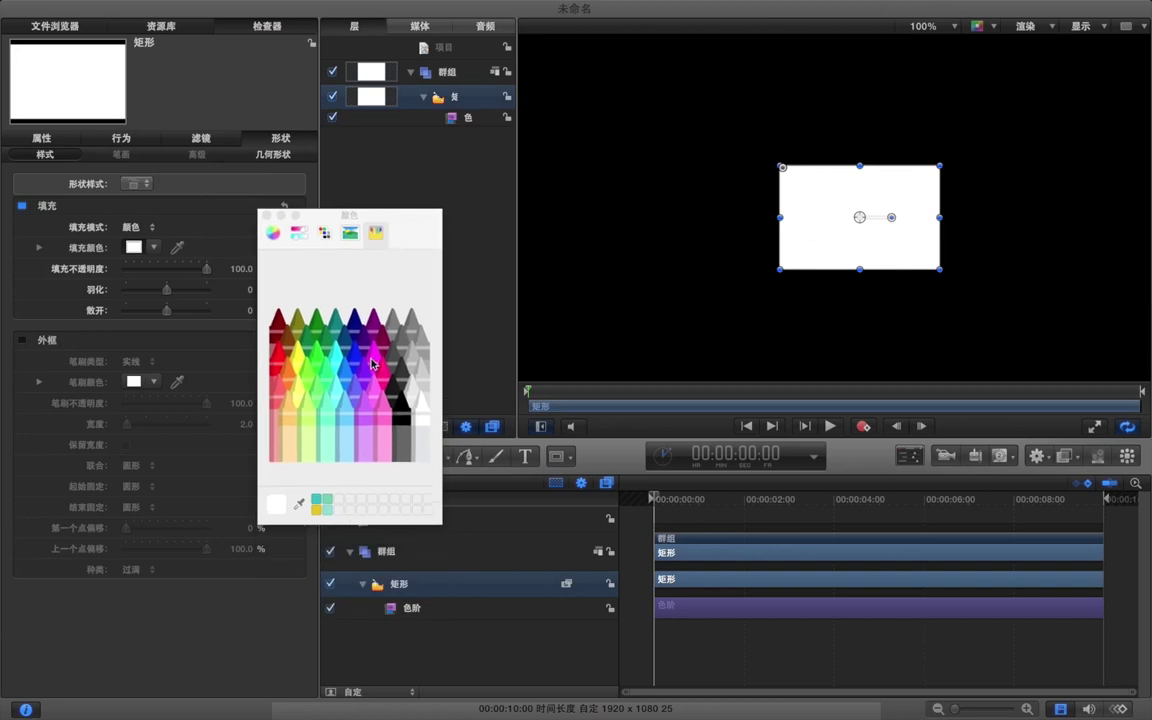
click(343, 337)
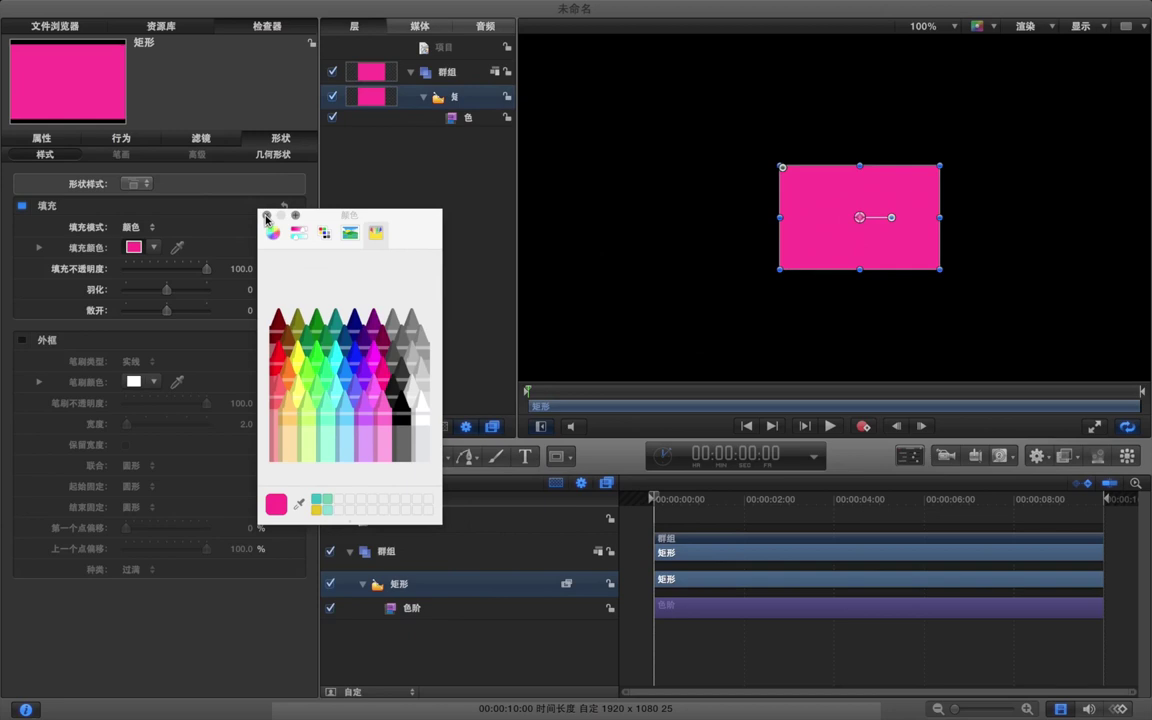
click(266, 216)
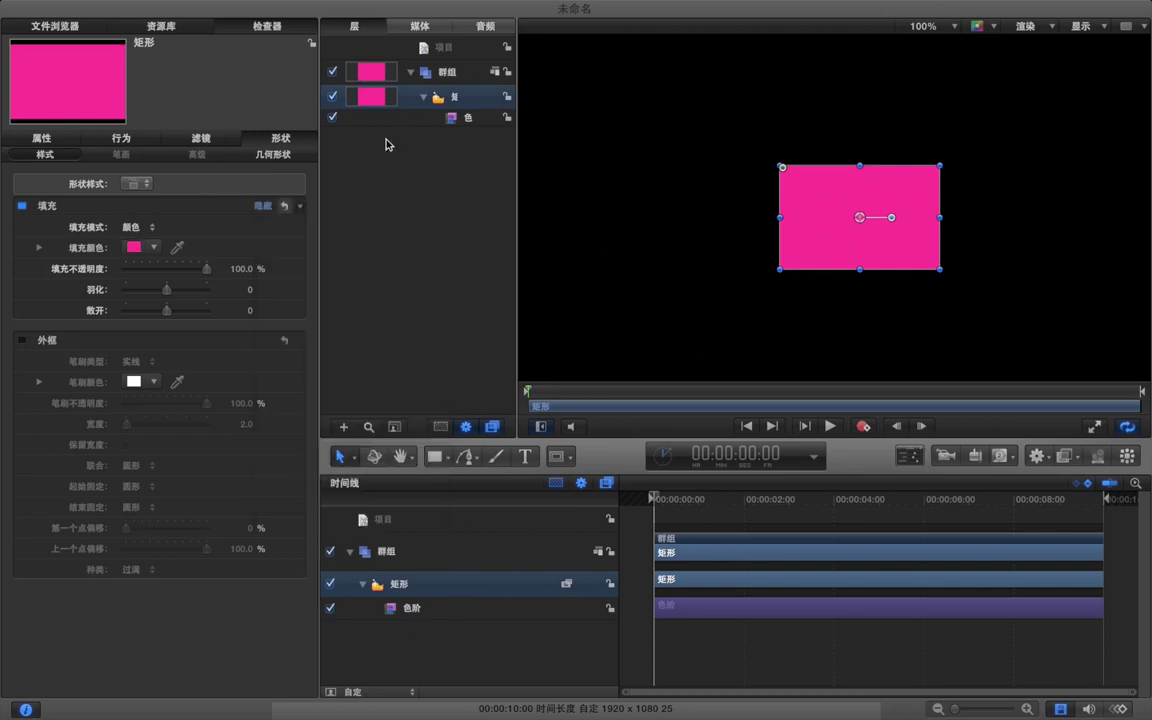
Set the 色阶 filter's RGB input black, midtone and white points to 0.19, 2.0 and 0.75, and look through its channel options
click(202, 137)
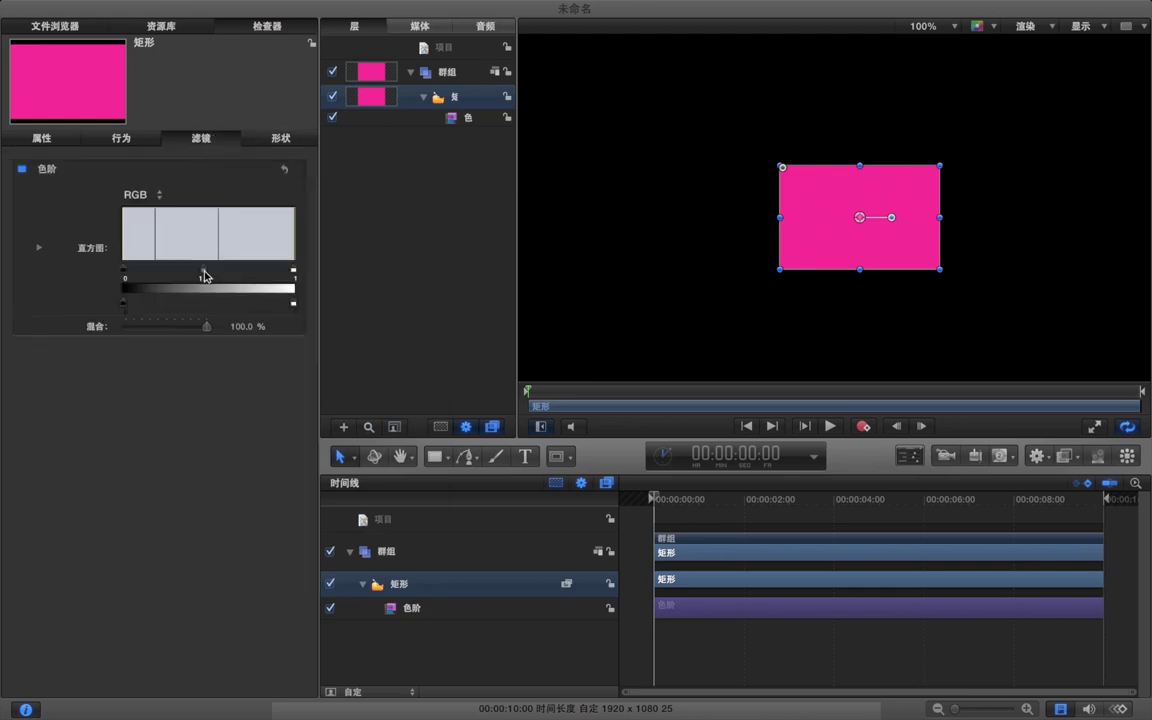
drag(204, 275, 240, 271)
drag(128, 276, 161, 275)
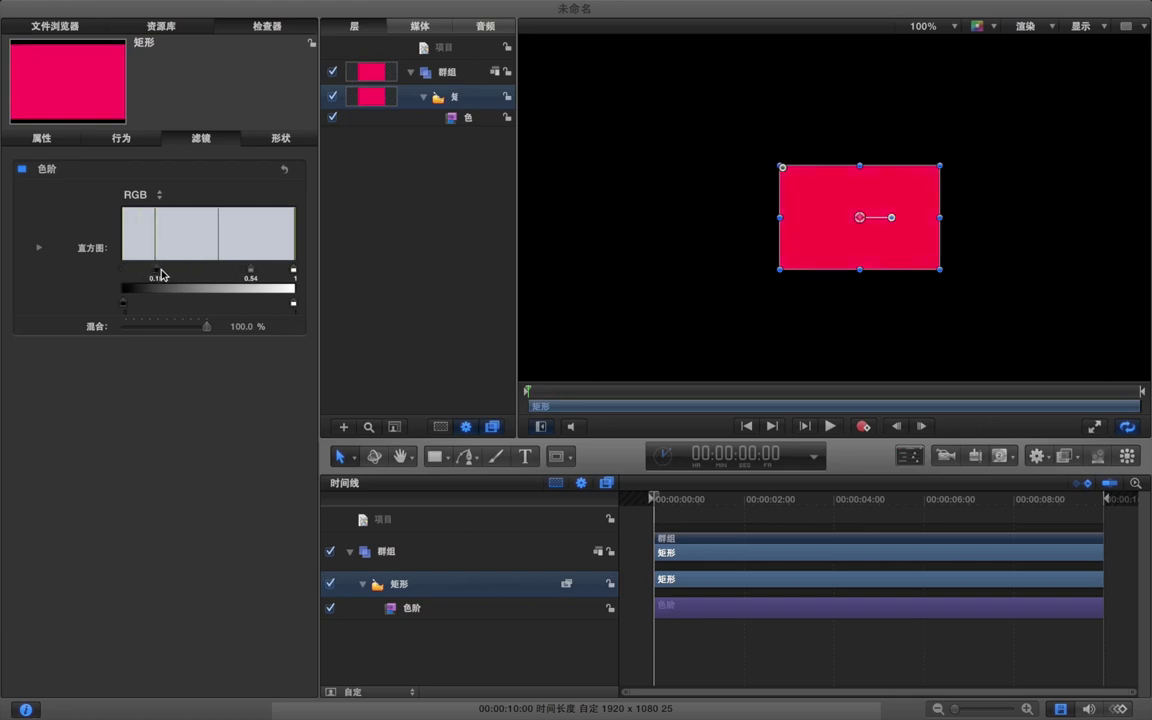
drag(249, 271, 193, 276)
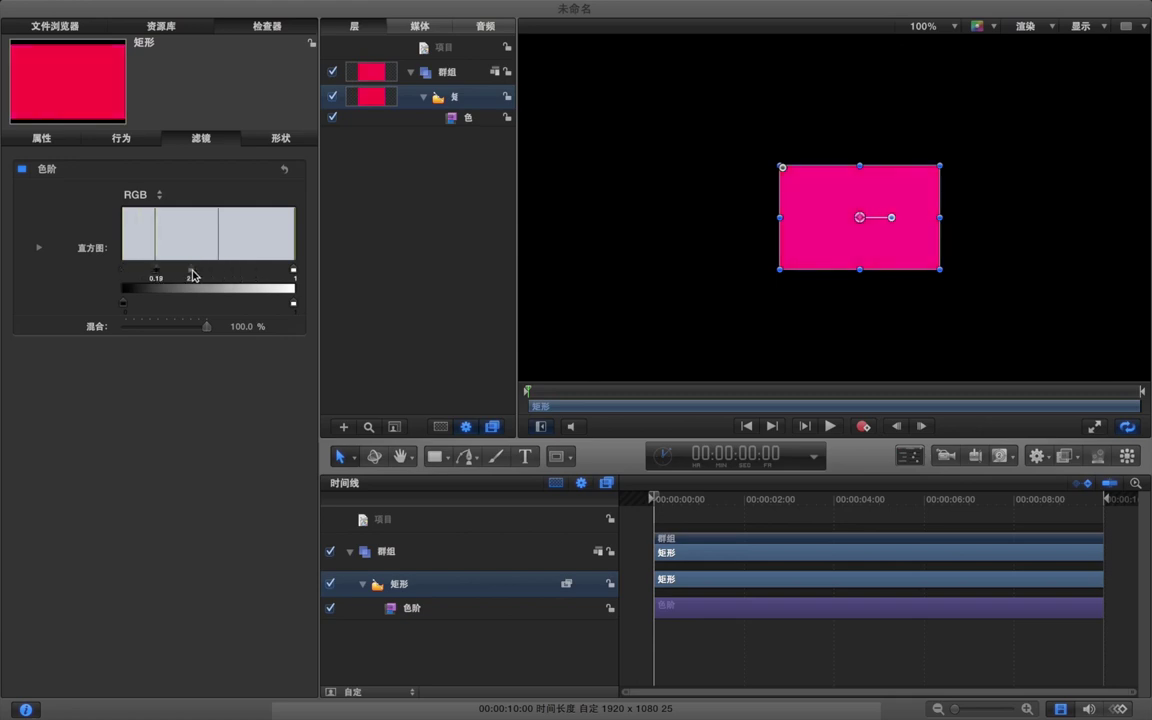
drag(293, 271, 251, 272)
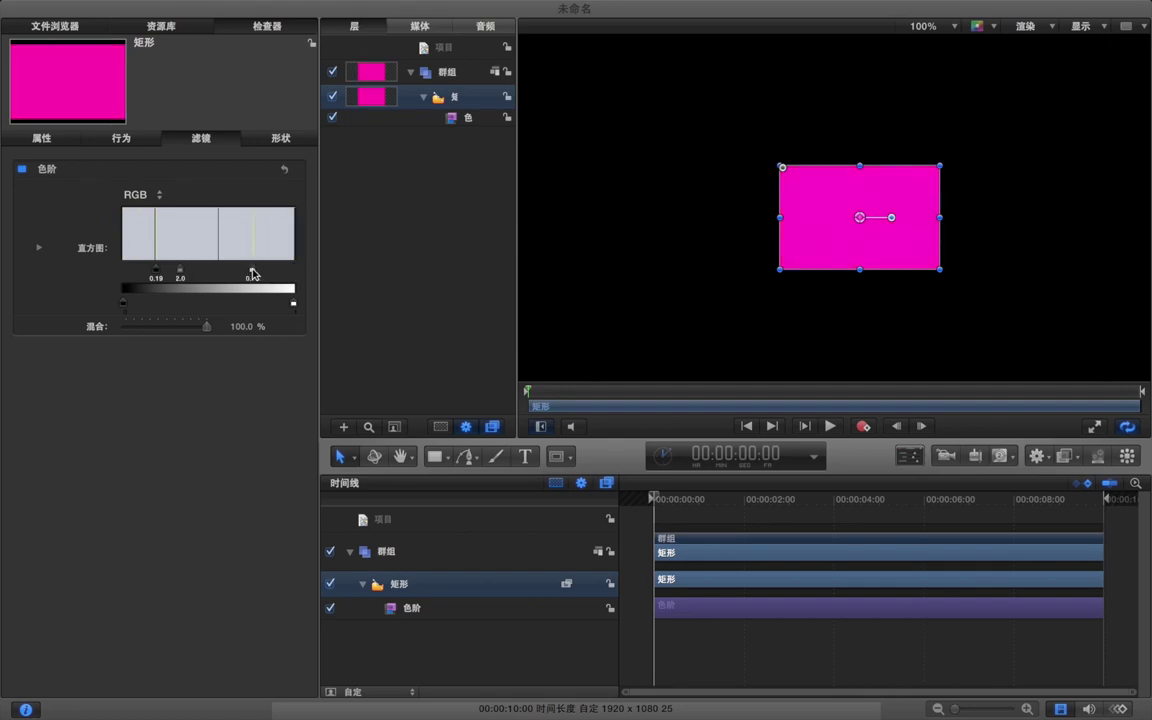
click(155, 197)
click(153, 196)
click(153, 200)
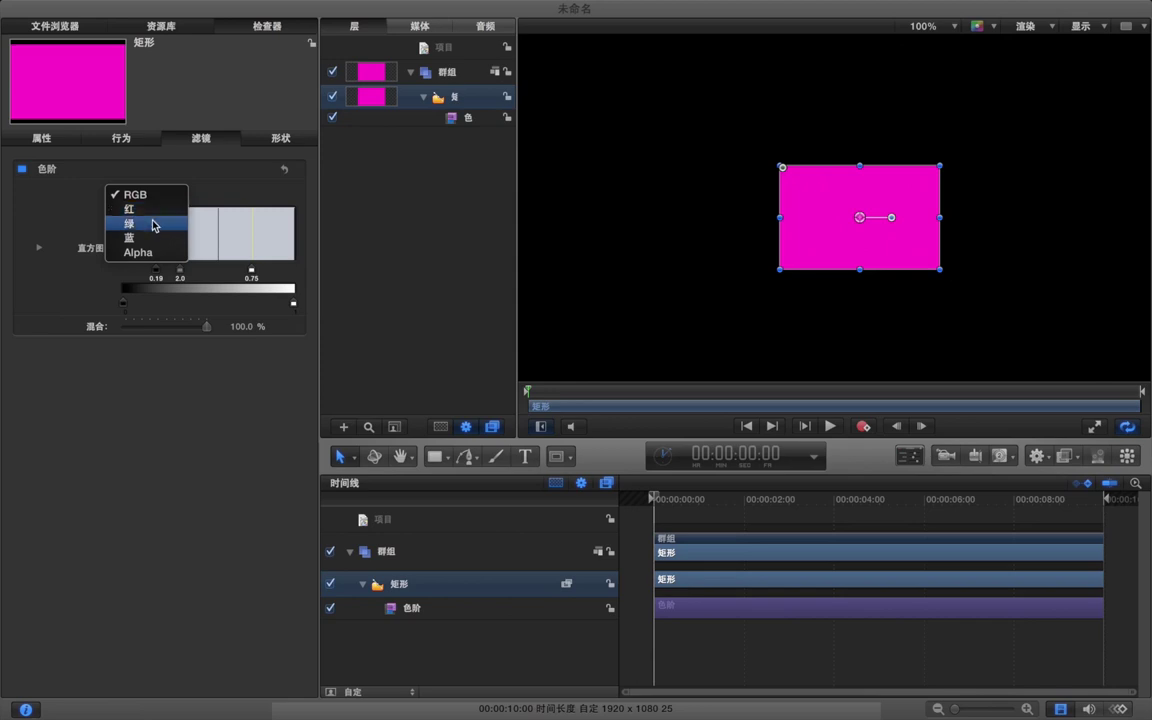
click(414, 224)
Delete the 色阶 filter from the rectangle and deselect everything
click(459, 124)
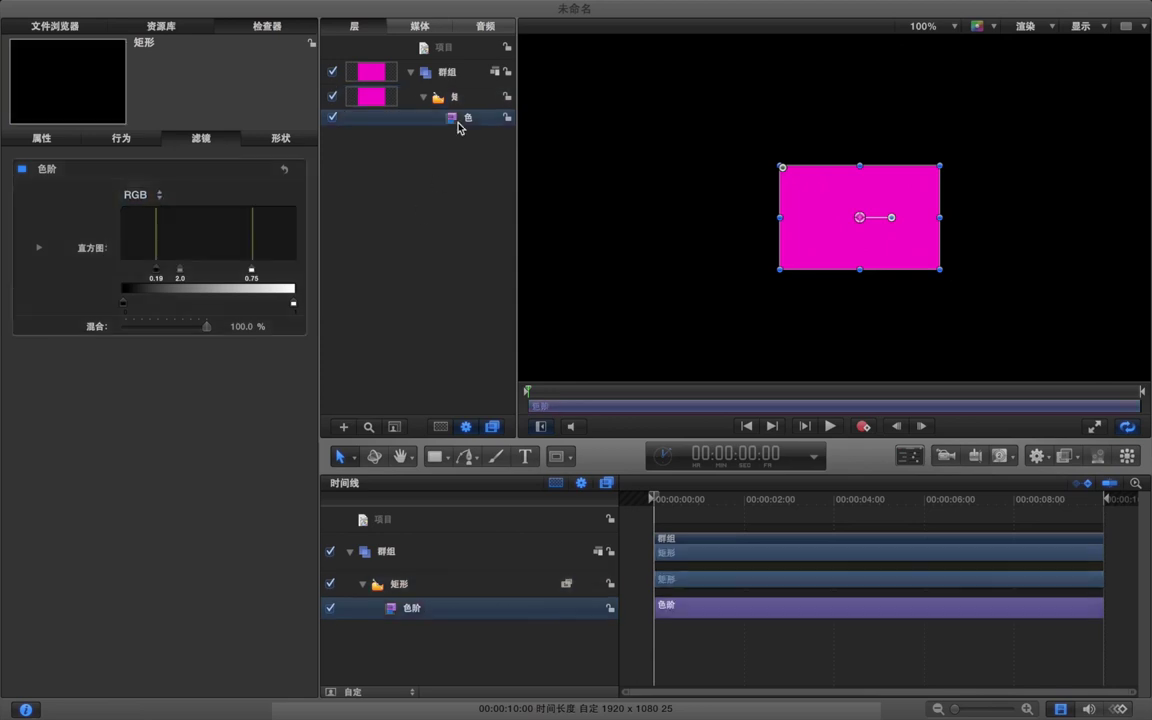
key(Delete)
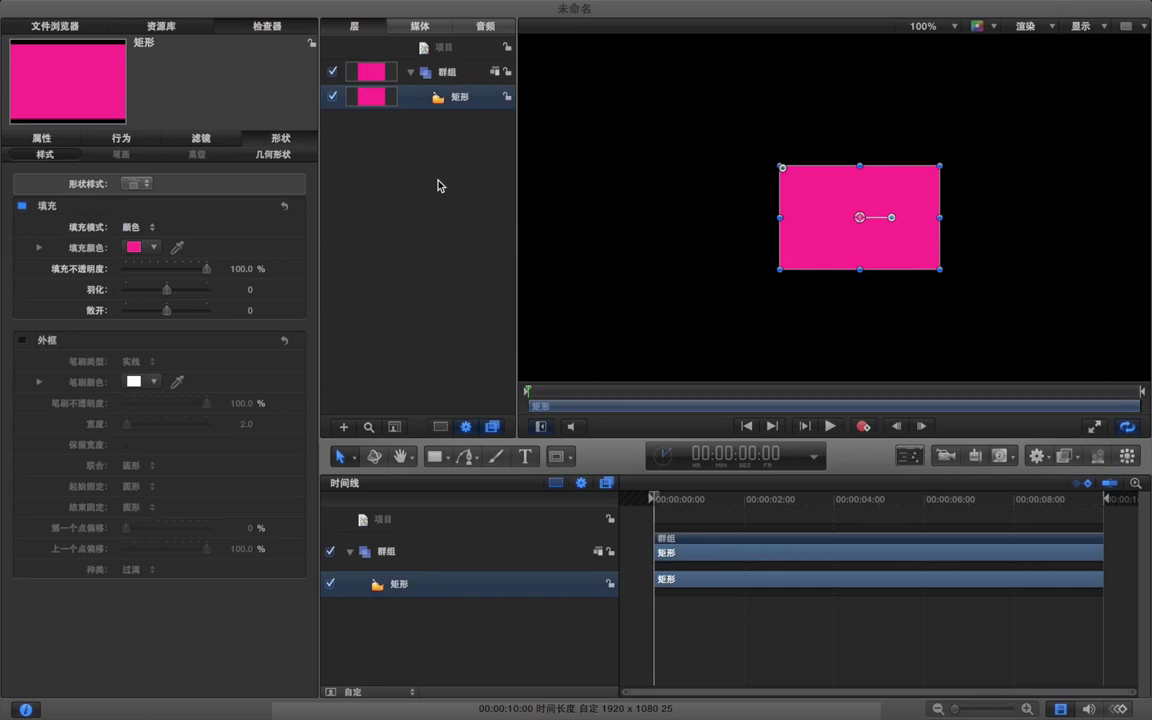
click(447, 186)
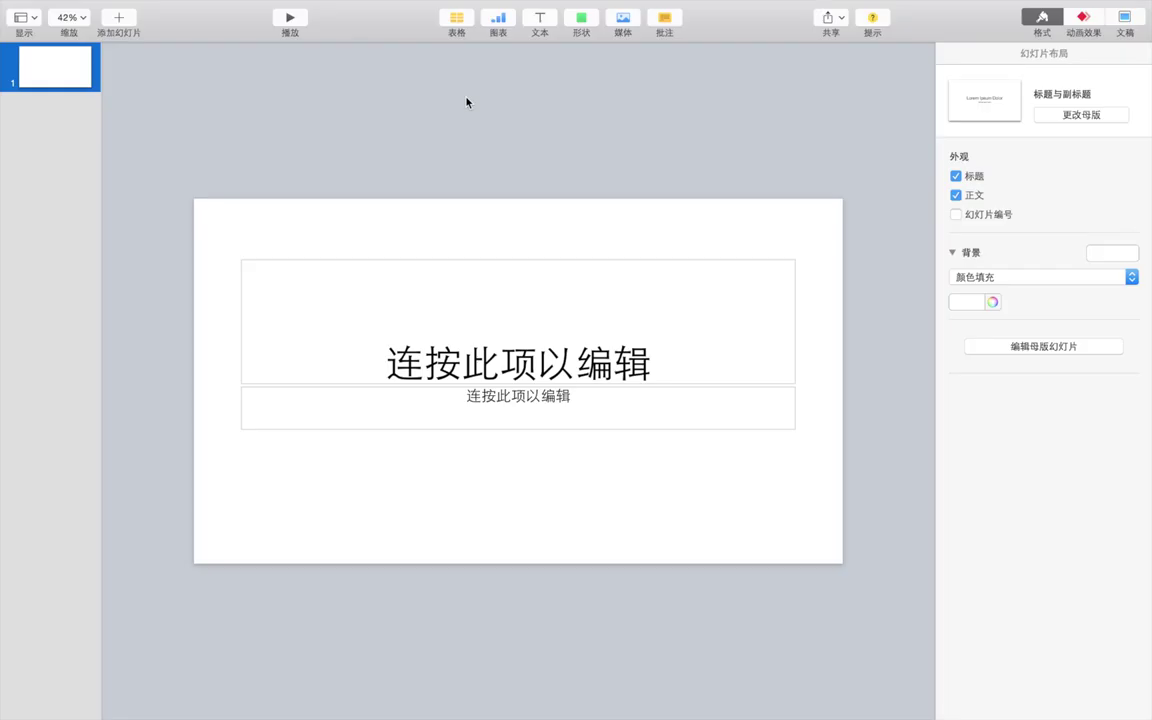
In Keynote, remove the title and subtitle placeholders from the slide and fill its background with light green
drag(396, 139, 558, 473)
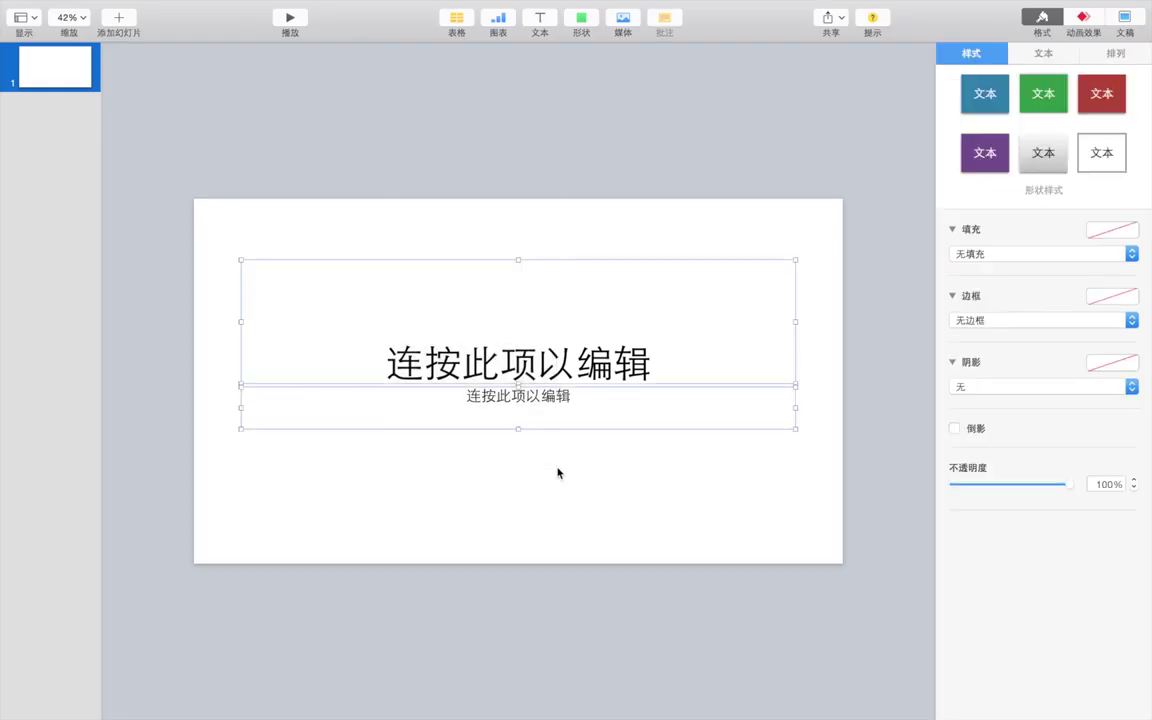
key(Delete)
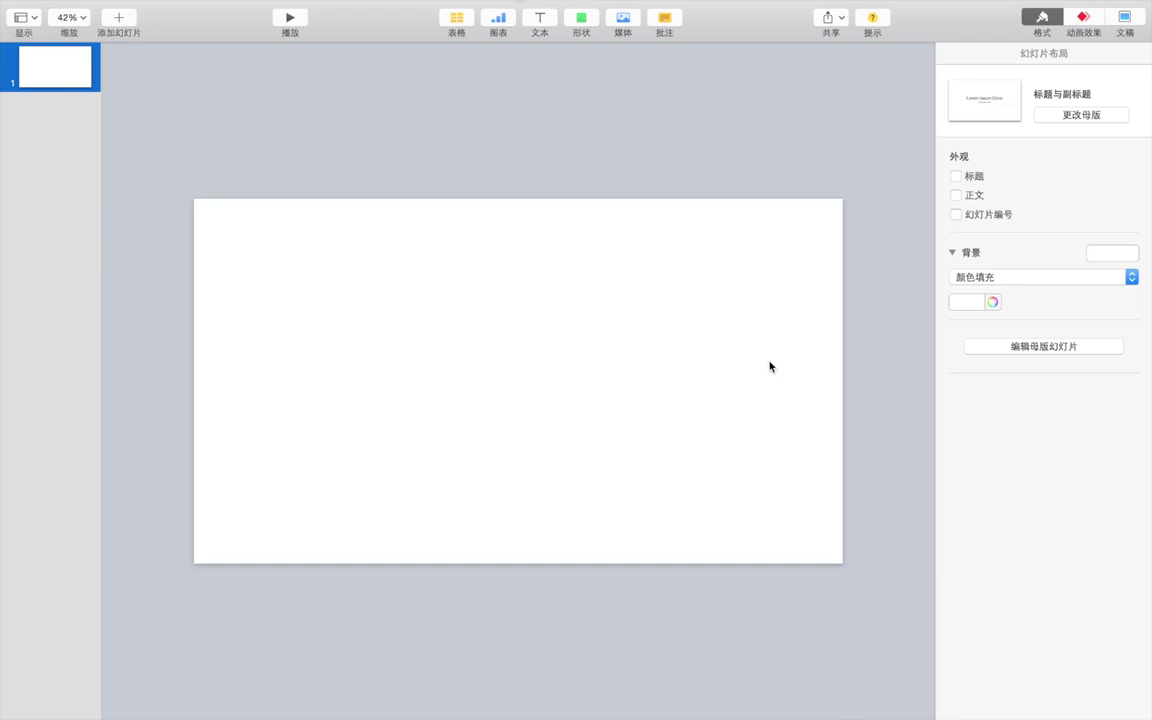
click(957, 302)
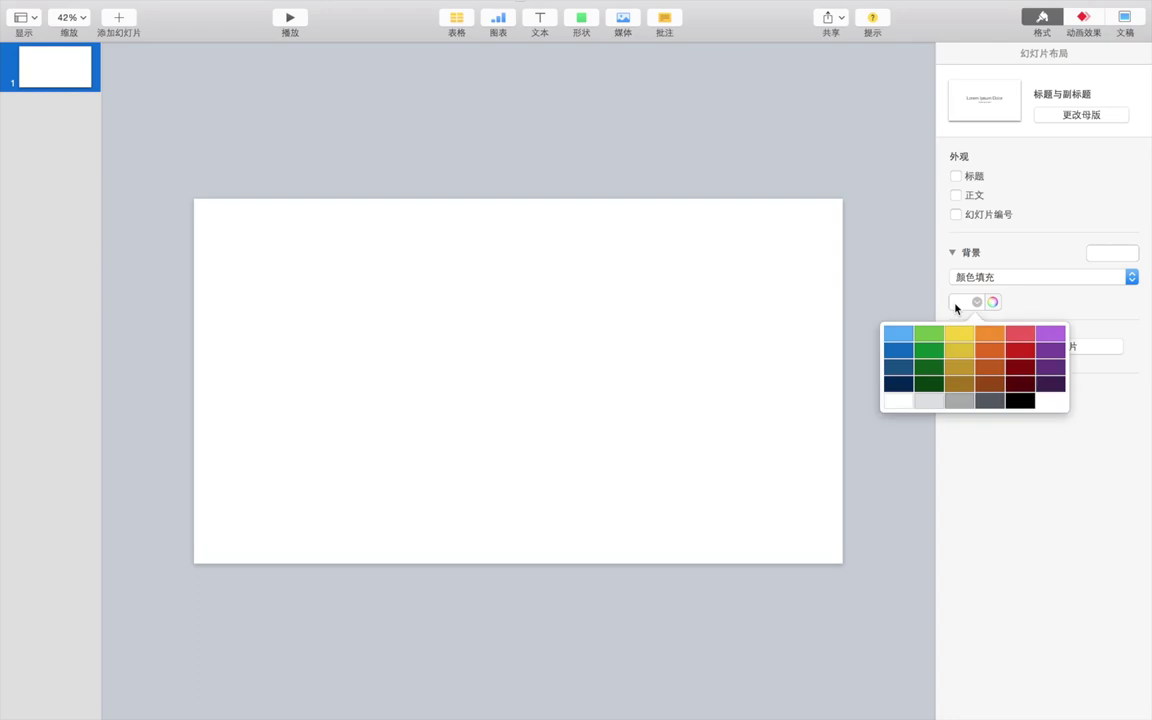
click(931, 334)
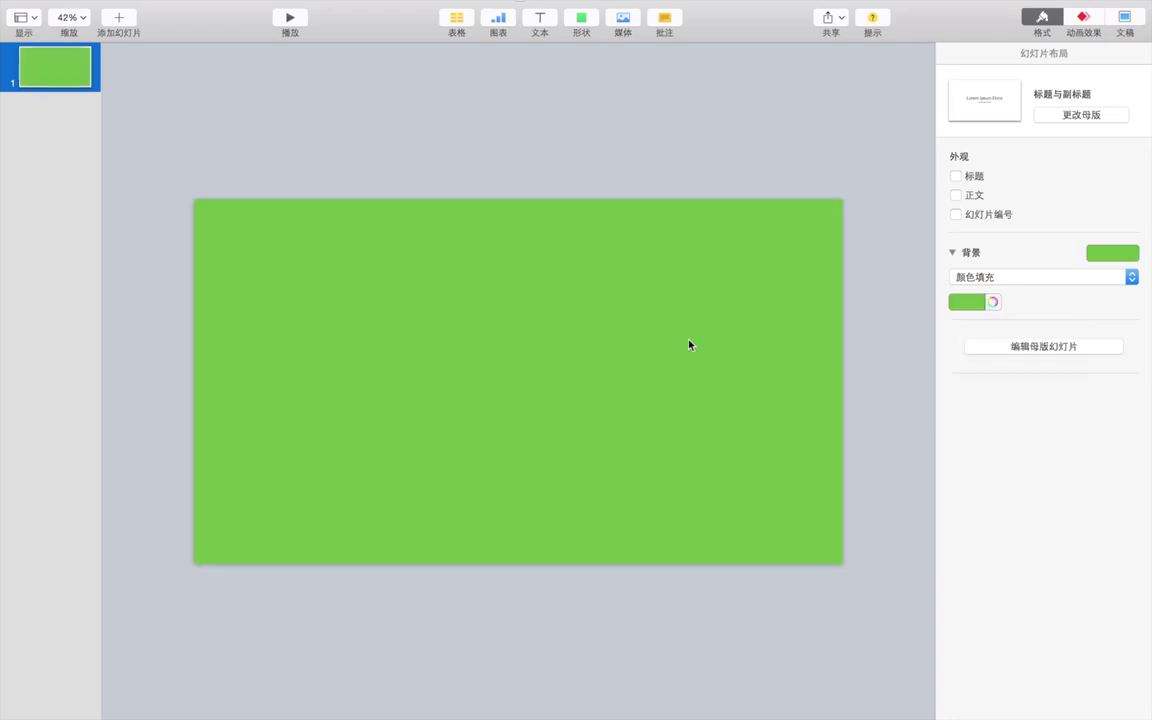
Insert a circle at the centre of the slide and enlarge it to about twice its size as the figure's head
click(582, 22)
click(625, 128)
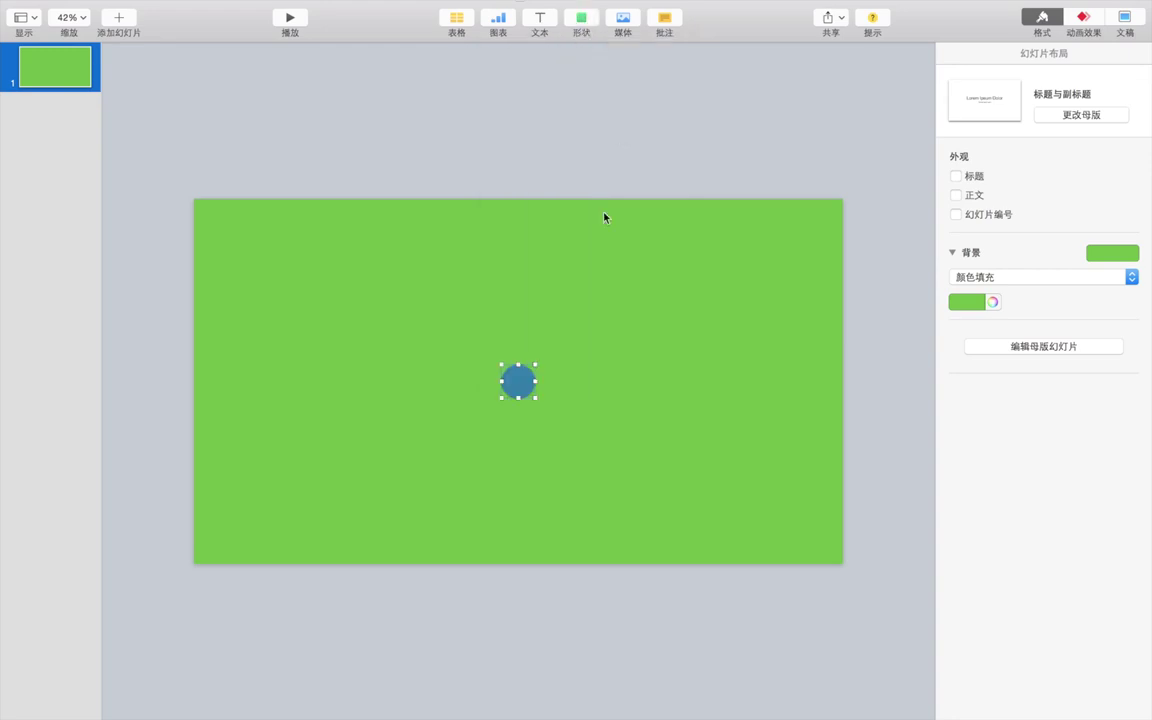
drag(523, 393, 556, 415)
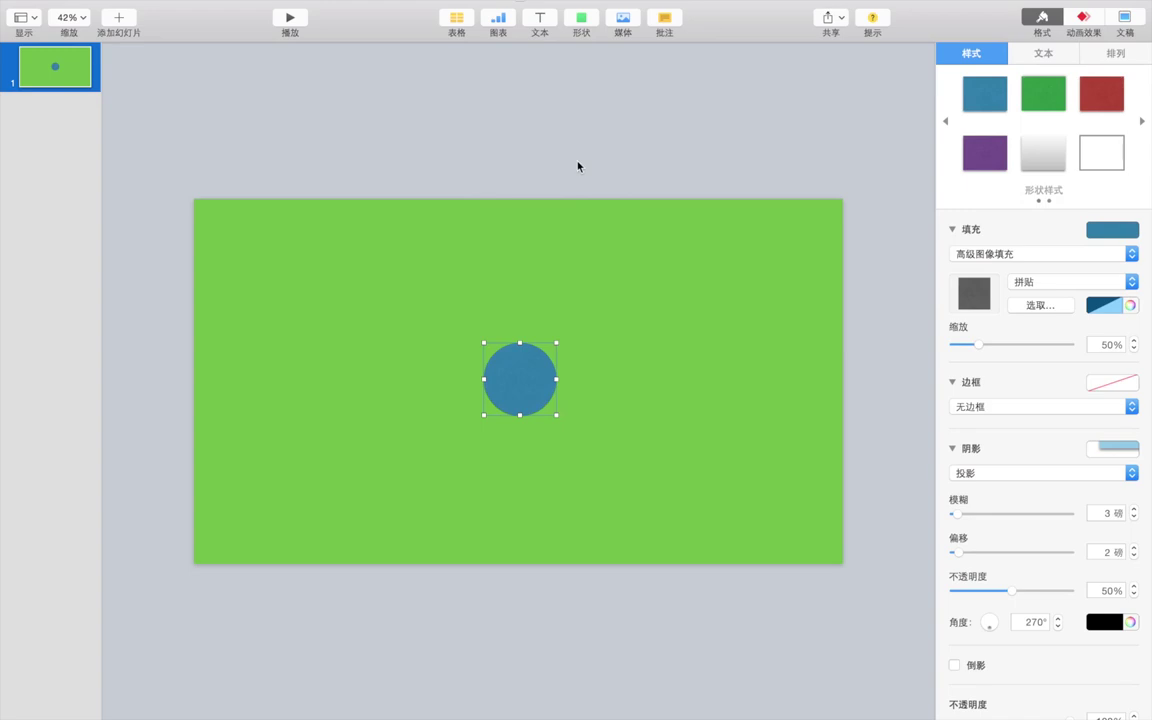
Insert a square and stretch it into a vertical bar from beneath the circle to just past the slide's lower edge as the body
click(581, 17)
click(527, 123)
drag(524, 375, 518, 578)
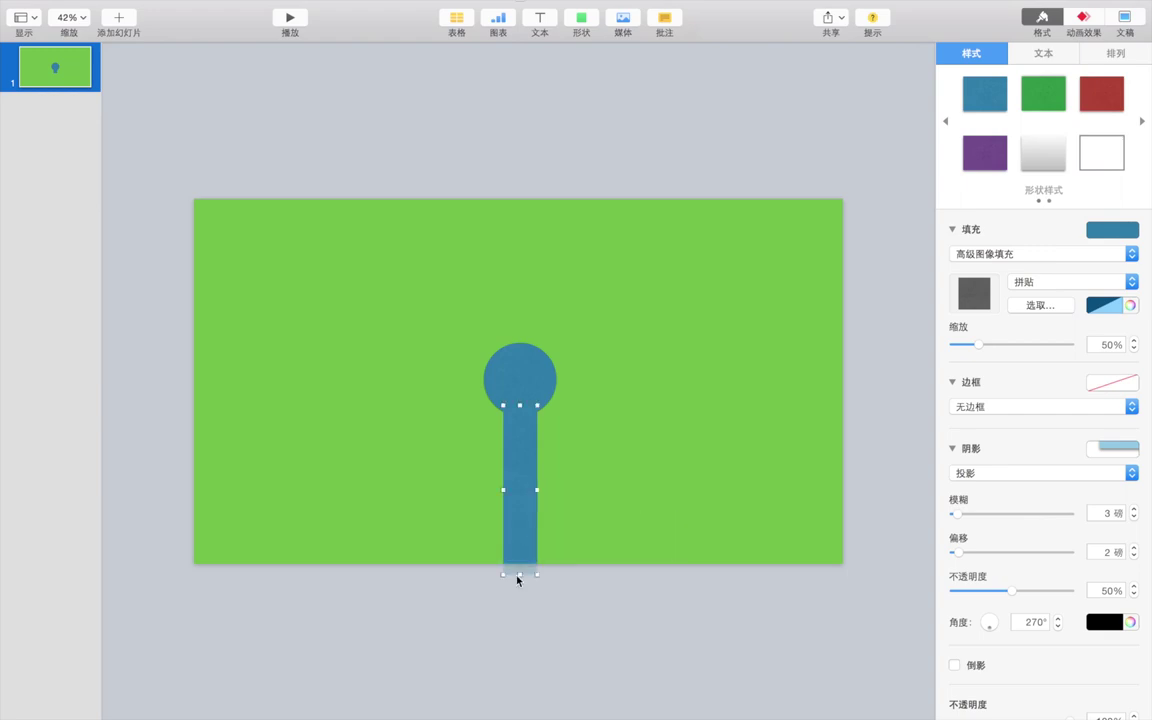
click(556, 58)
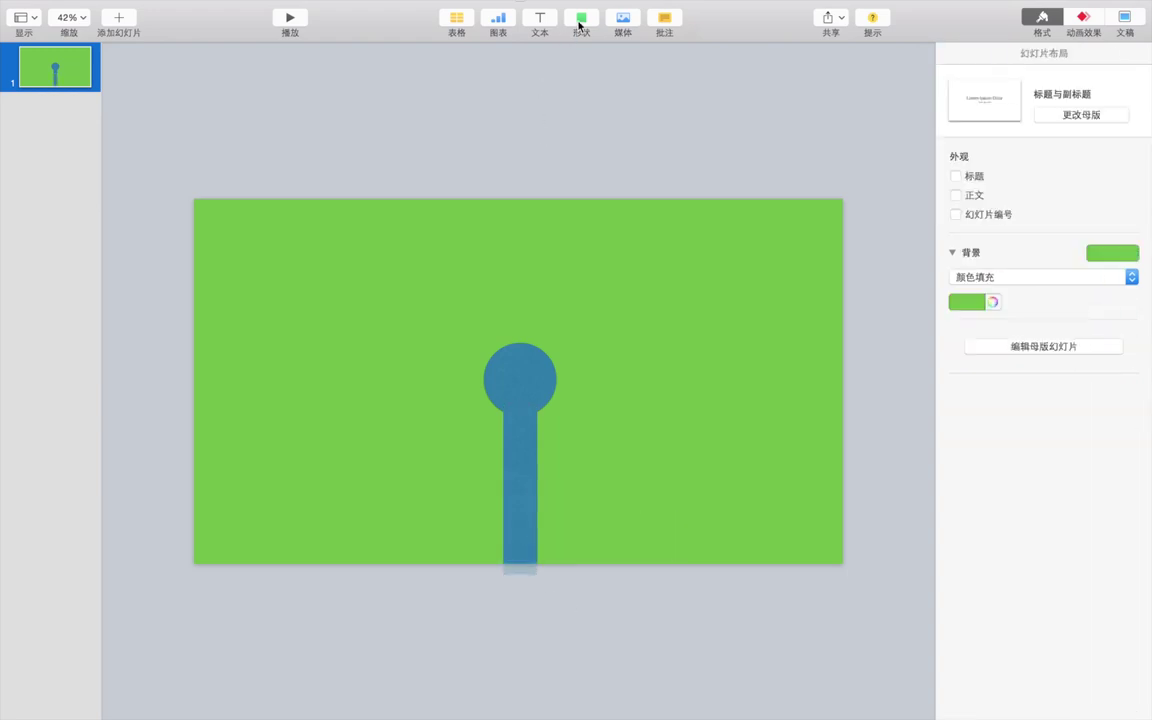
Insert another square and shrink it to a small bar about 87 × 44 pt overlapping the body's left edge, below the head
click(581, 18)
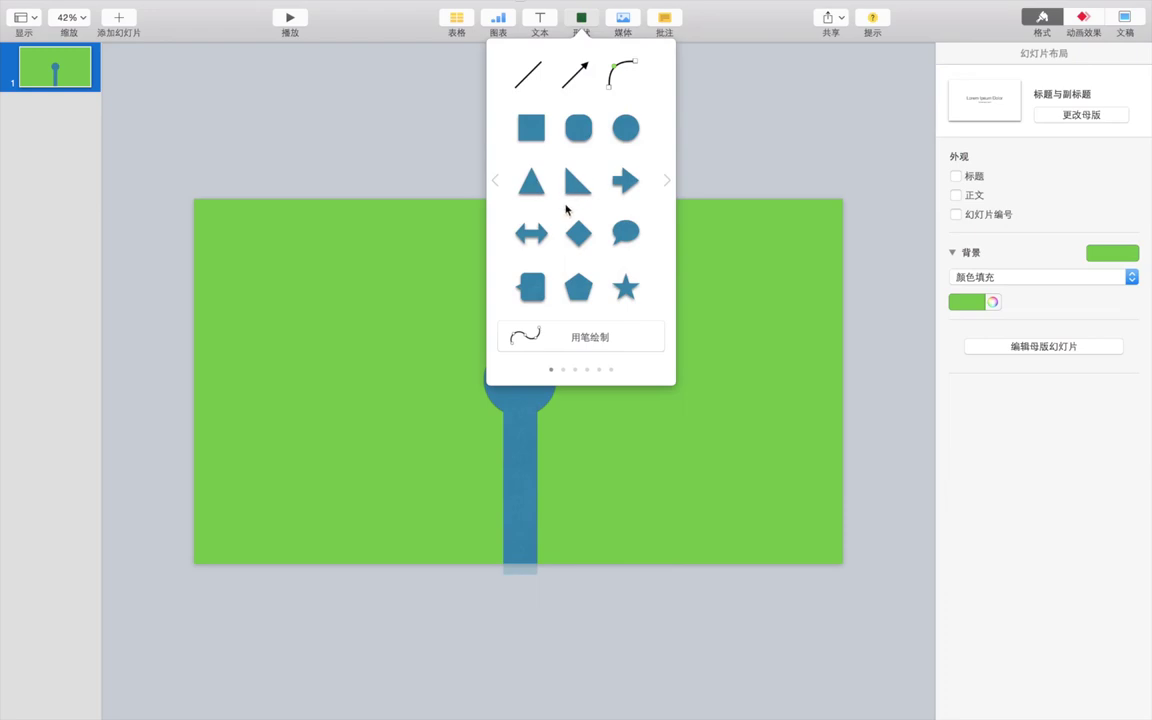
click(531, 128)
drag(522, 398, 495, 480)
drag(498, 460, 507, 448)
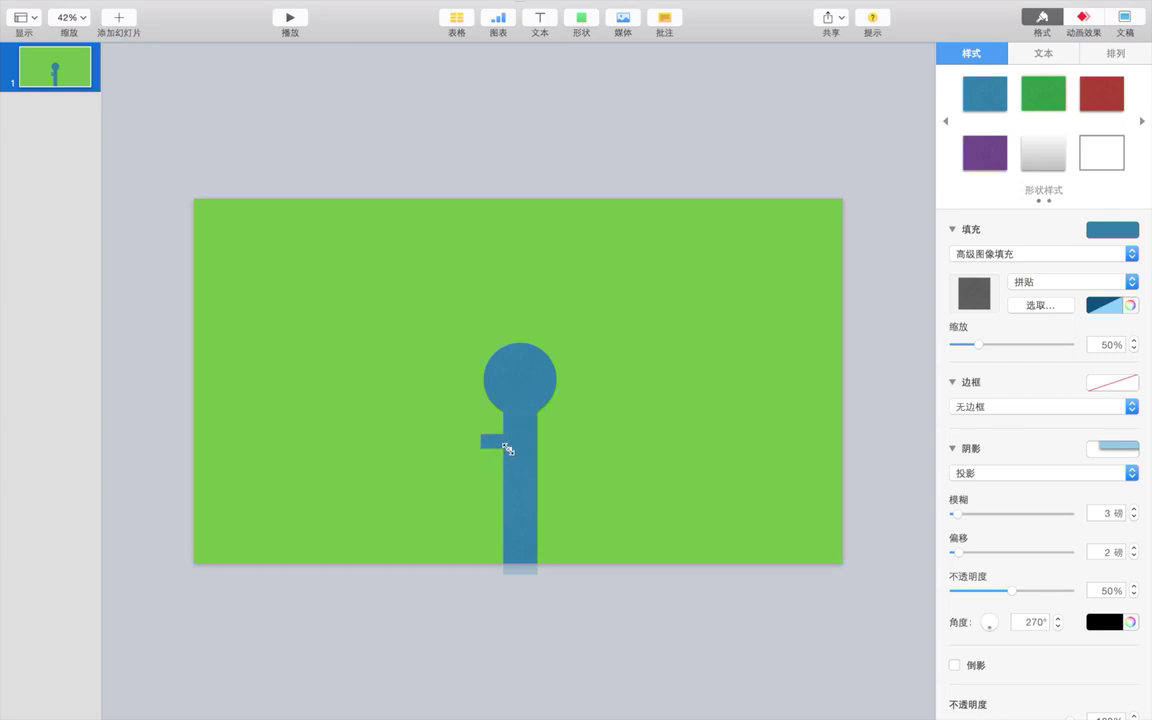
Rotate the small bar to 61°, lengthen it to about 395 pt and place it at about X 752, Y 678 as the left arm
click(1115, 52)
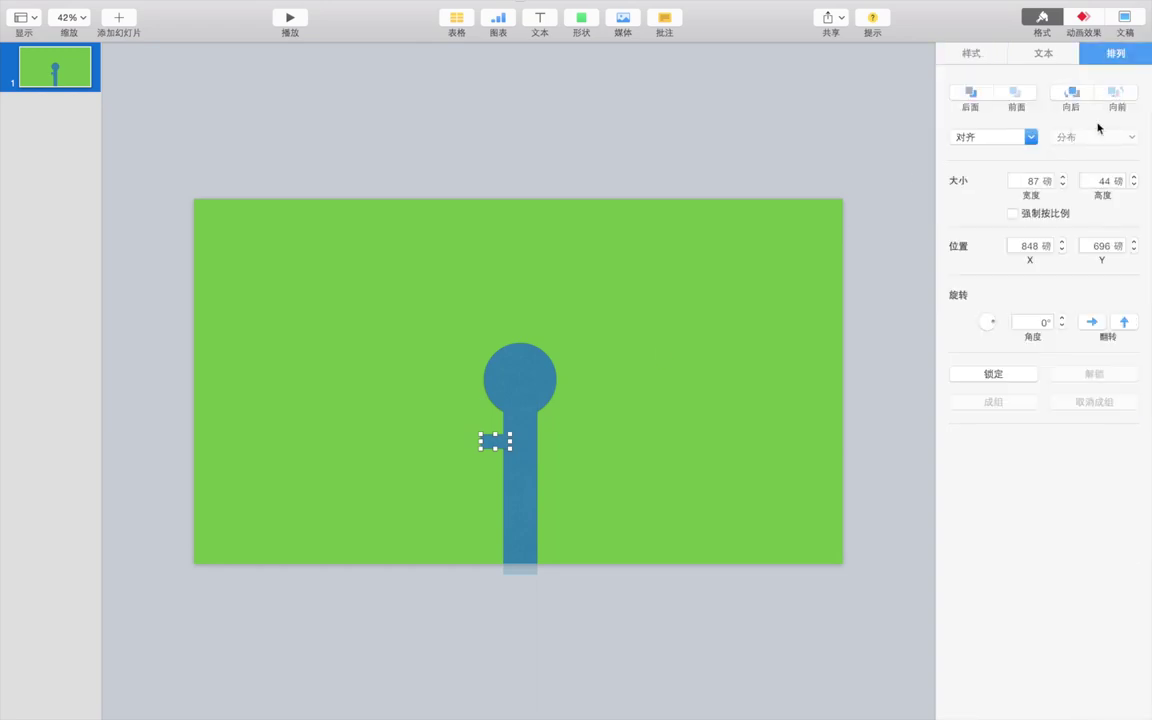
click(1062, 319)
click(1062, 319)
drag(1062, 320, 1062, 320)
drag(487, 450, 418, 512)
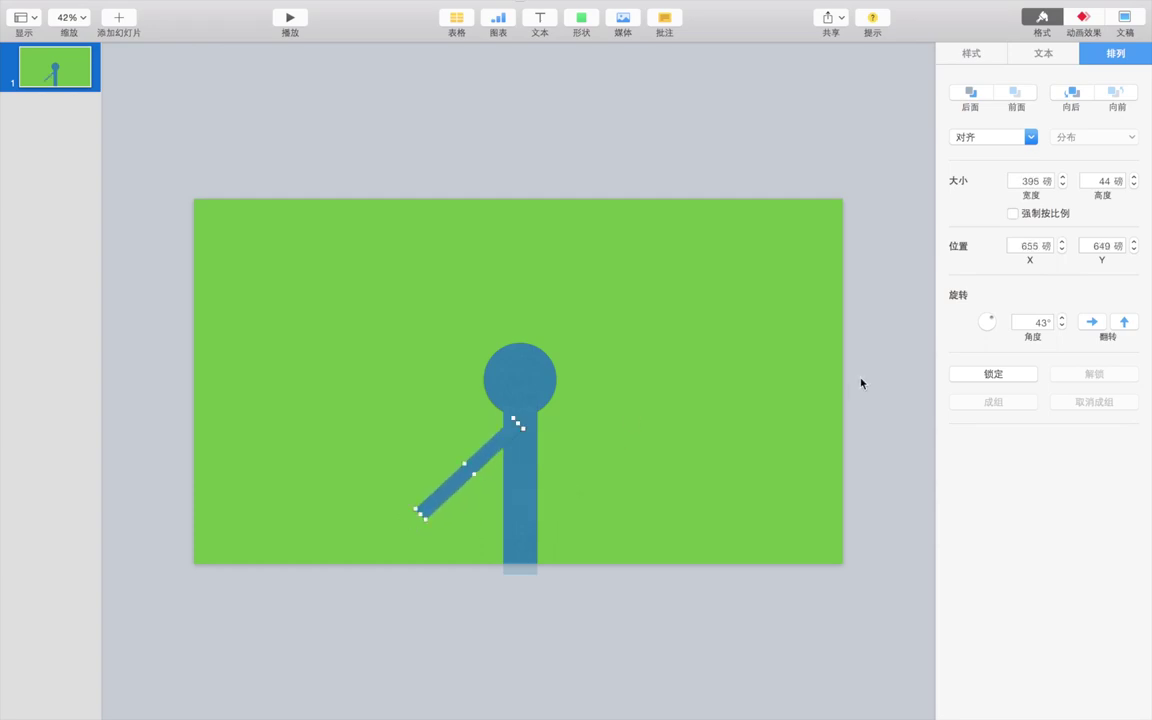
drag(1062, 320, 1062, 320)
drag(481, 465, 499, 480)
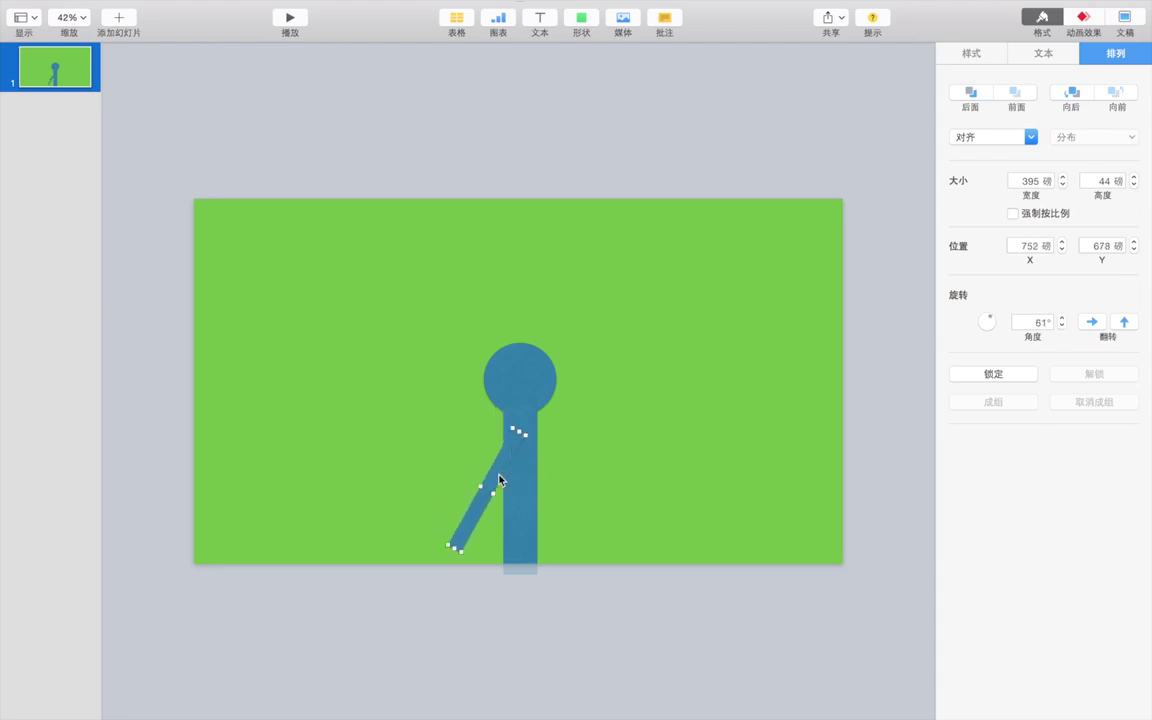
Duplicate the arm, rotate the copy to 294.9° and place it on the body's right side at about X 963, Y 673
key(shift+Right)
key(shift+Down)
drag(990, 316, 993, 336)
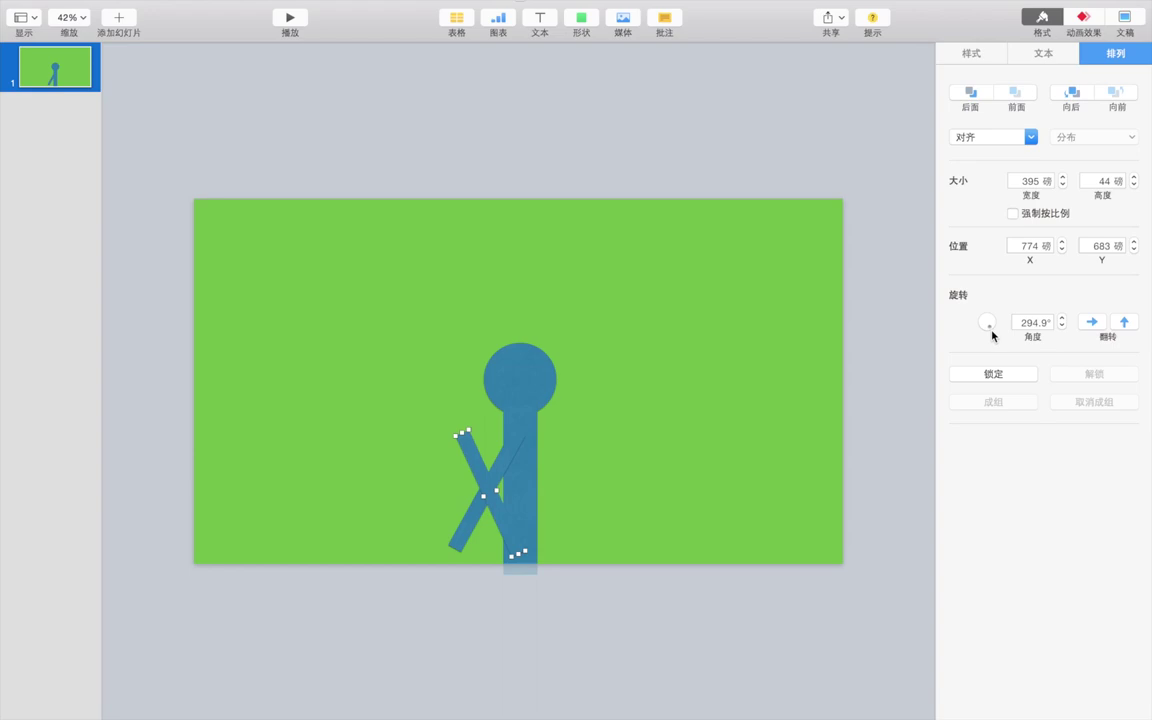
drag(483, 472, 545, 477)
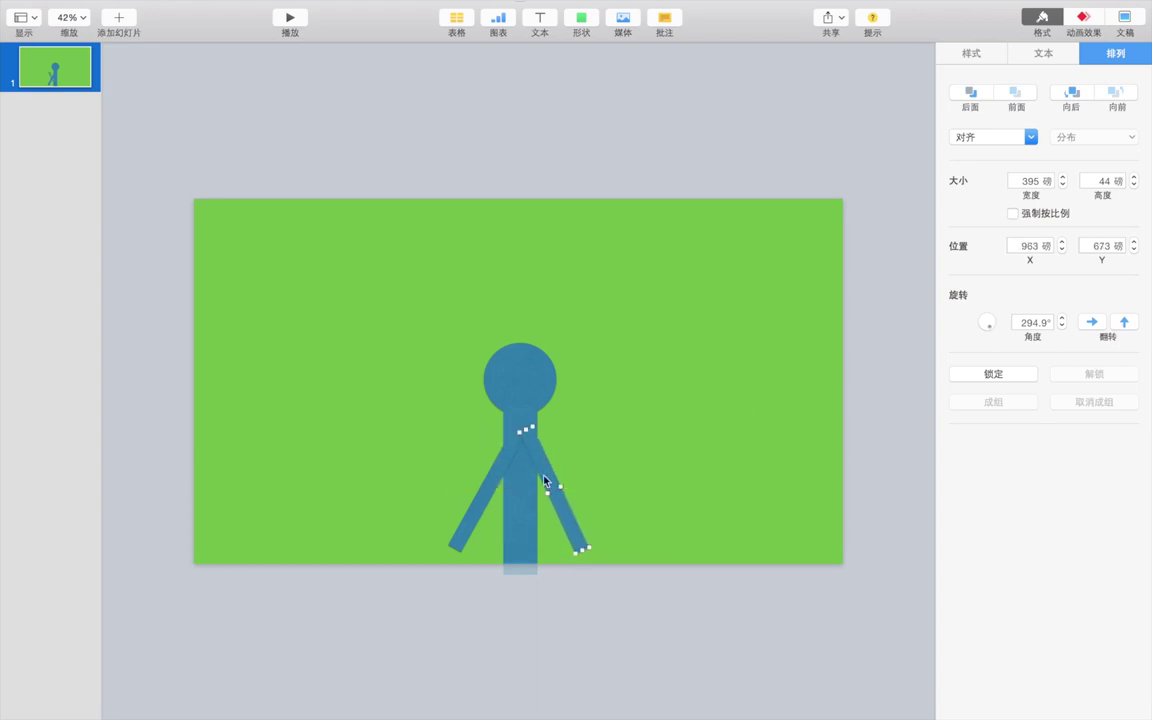
Remove the shadow from all of the stick figure's shapes by setting it to 无
click(441, 369)
key(super+a)
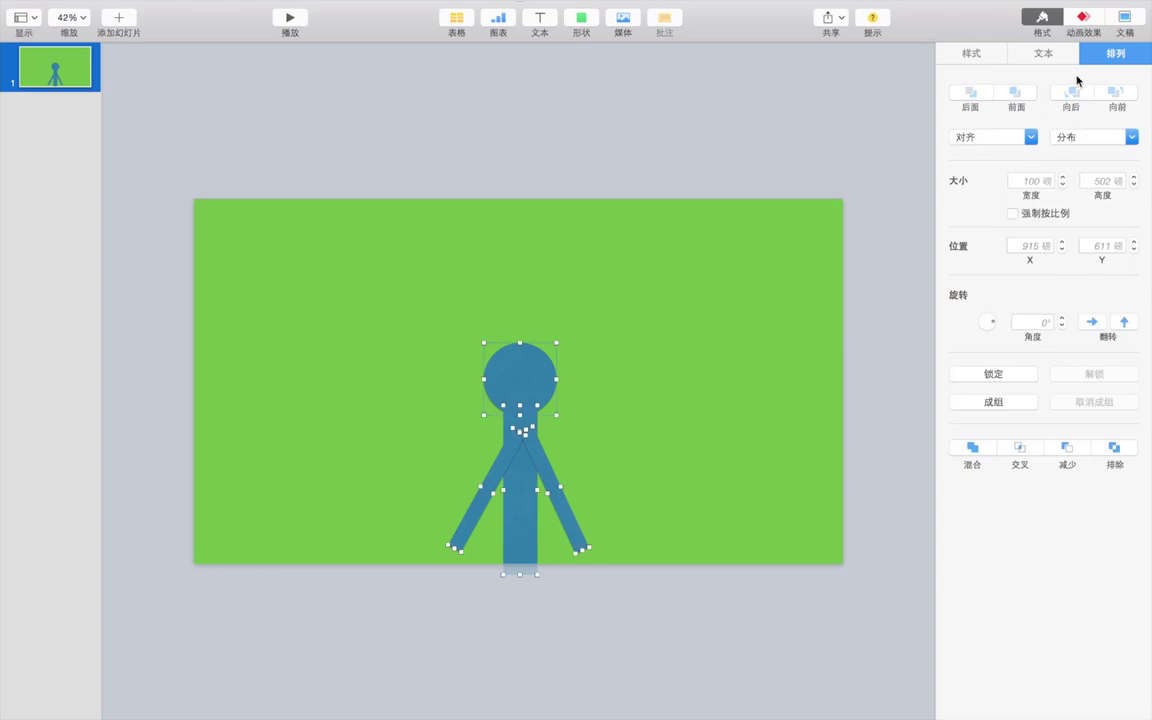
click(969, 56)
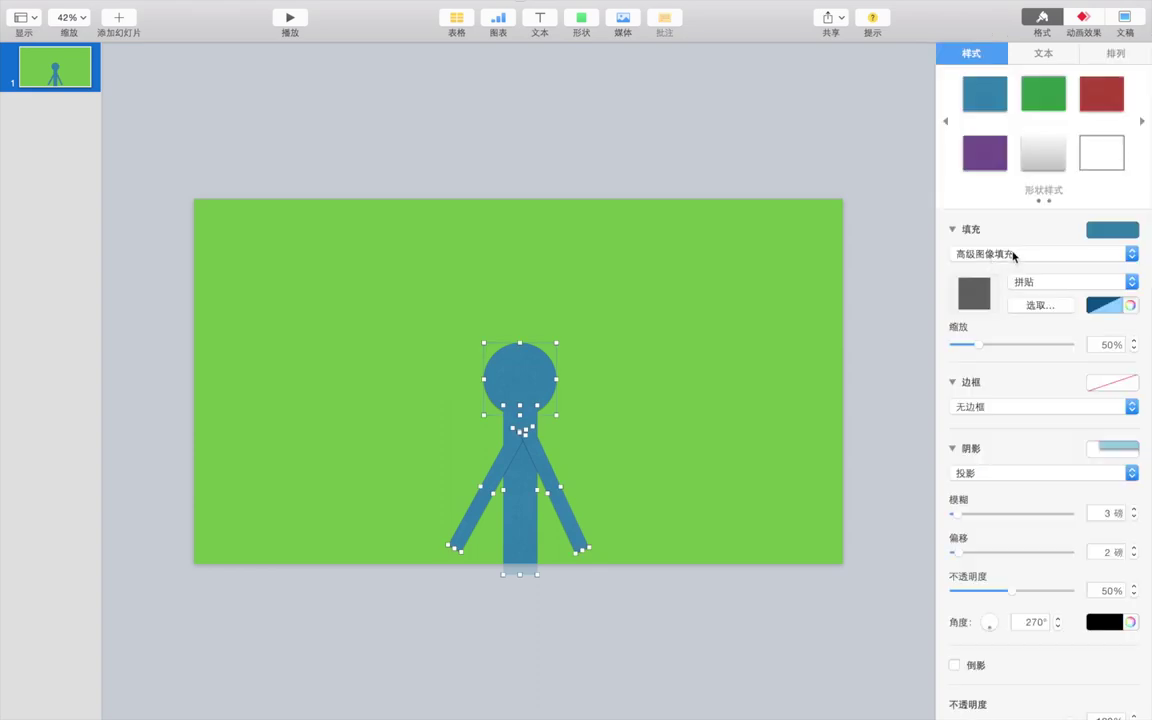
click(977, 473)
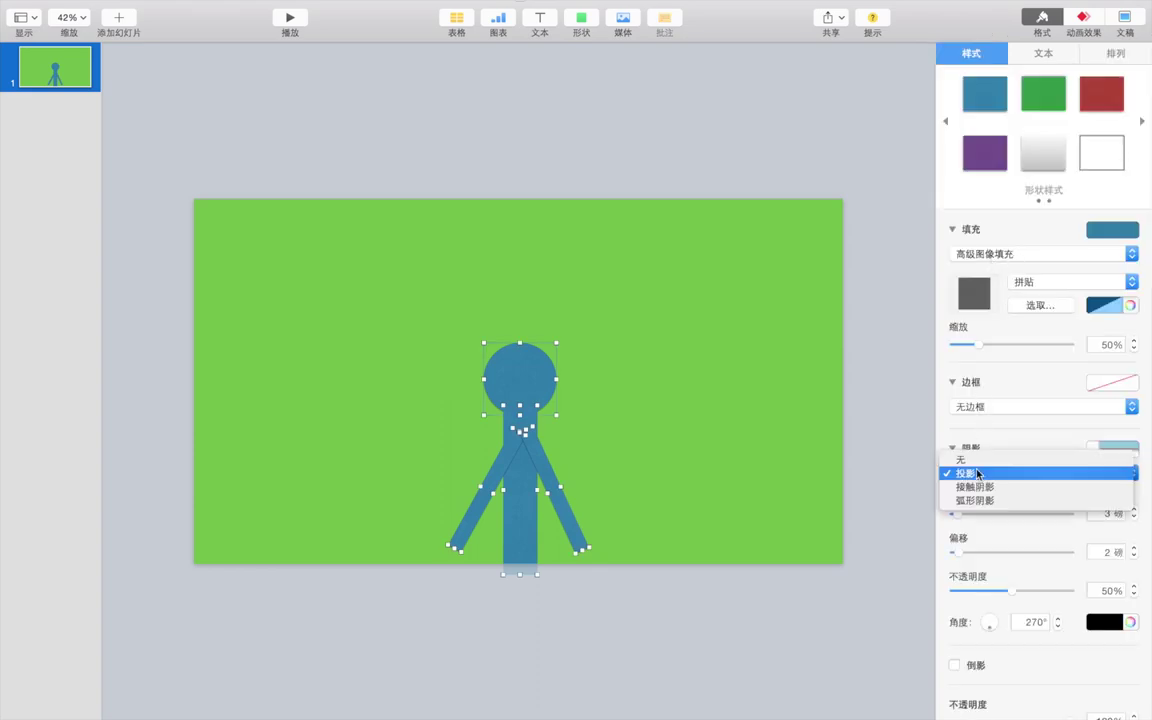
click(977, 456)
click(805, 446)
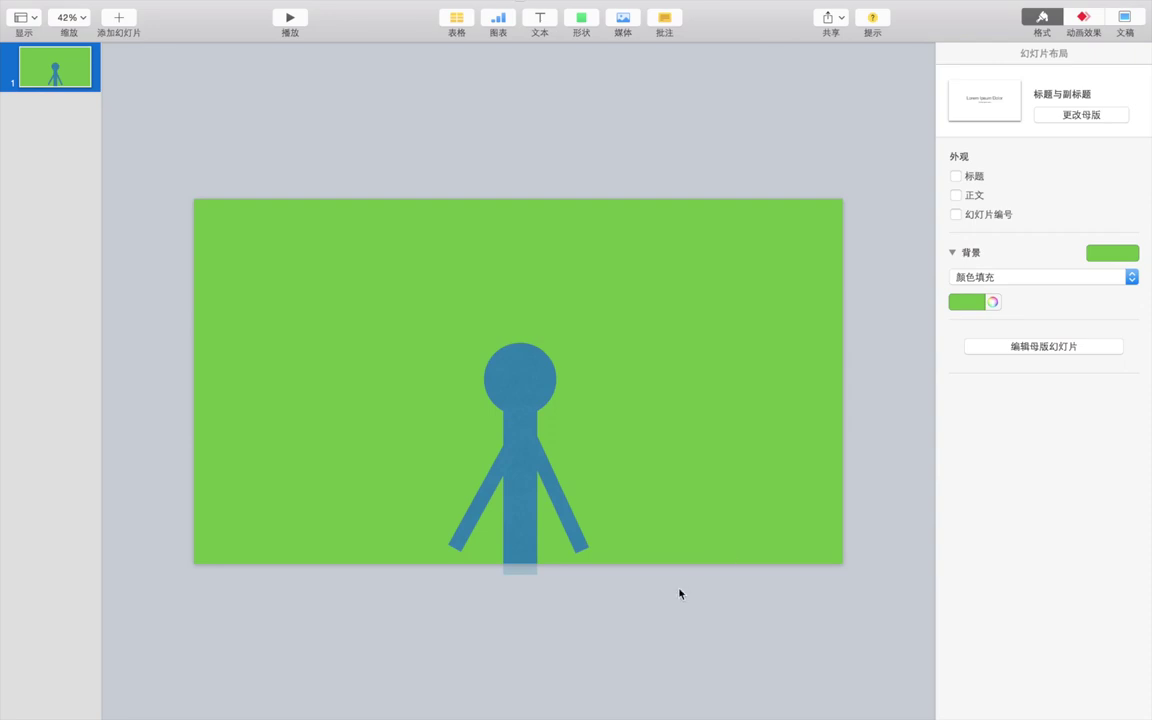
Change the fill of all the stick figure's shapes to a solid orange using 颜色填充
key(super+a)
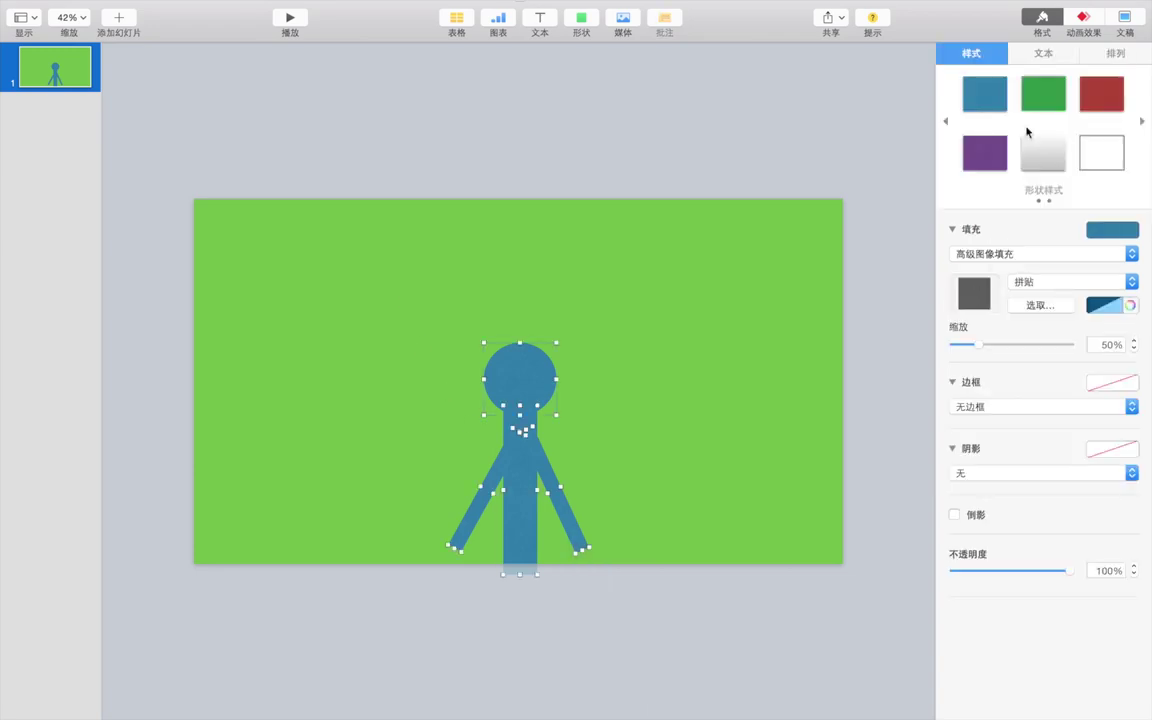
click(1047, 52)
click(972, 53)
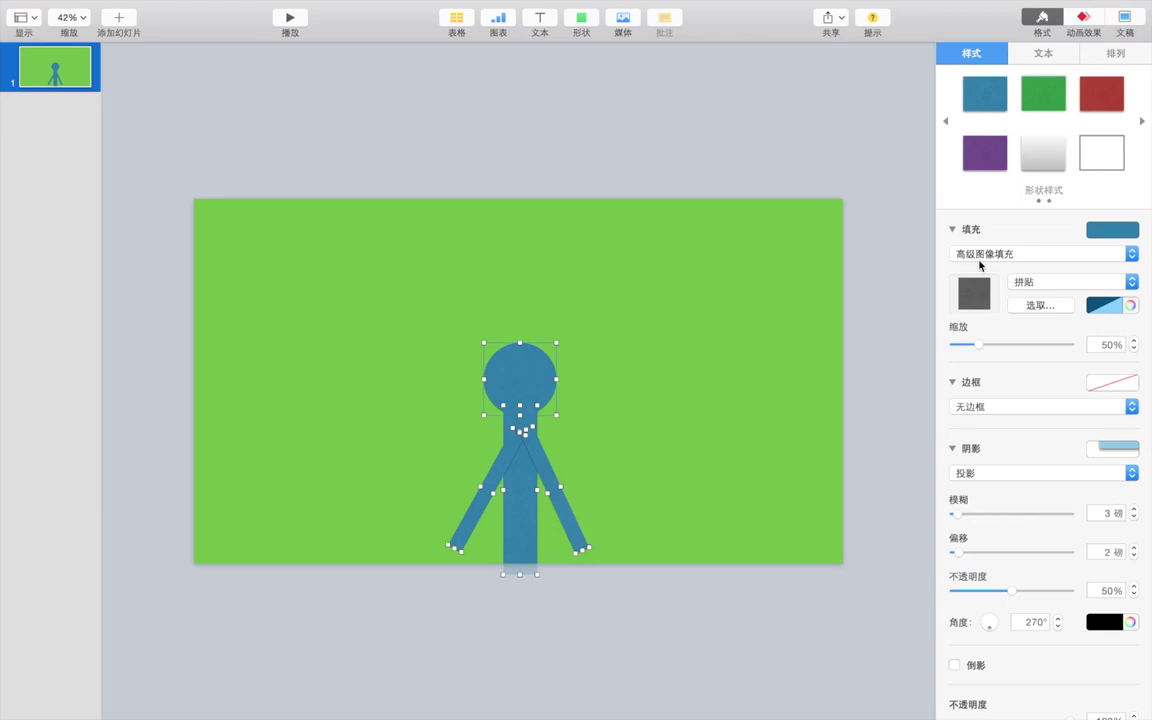
click(980, 256)
click(984, 200)
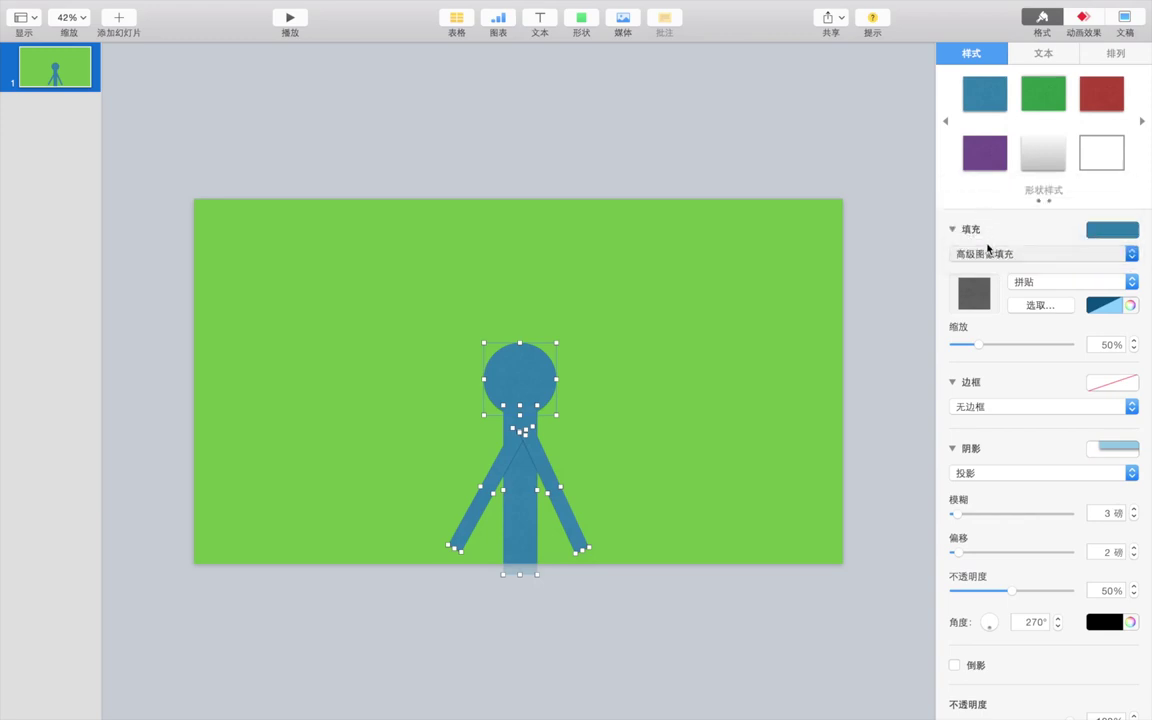
click(967, 280)
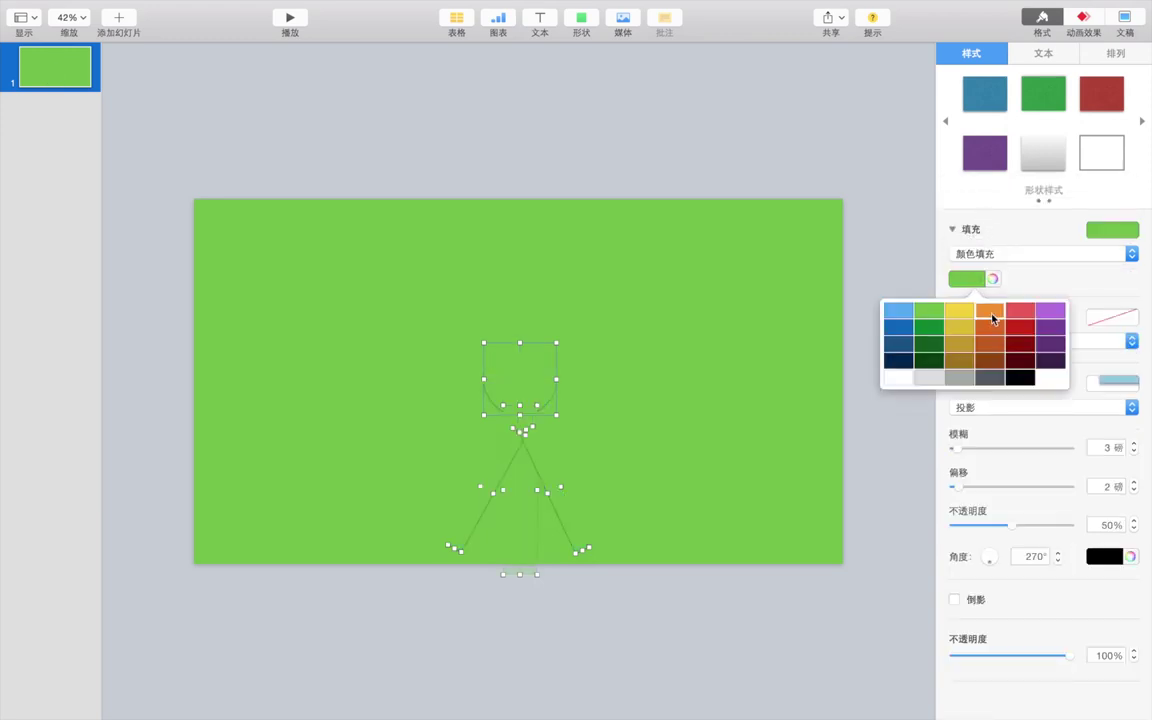
click(988, 311)
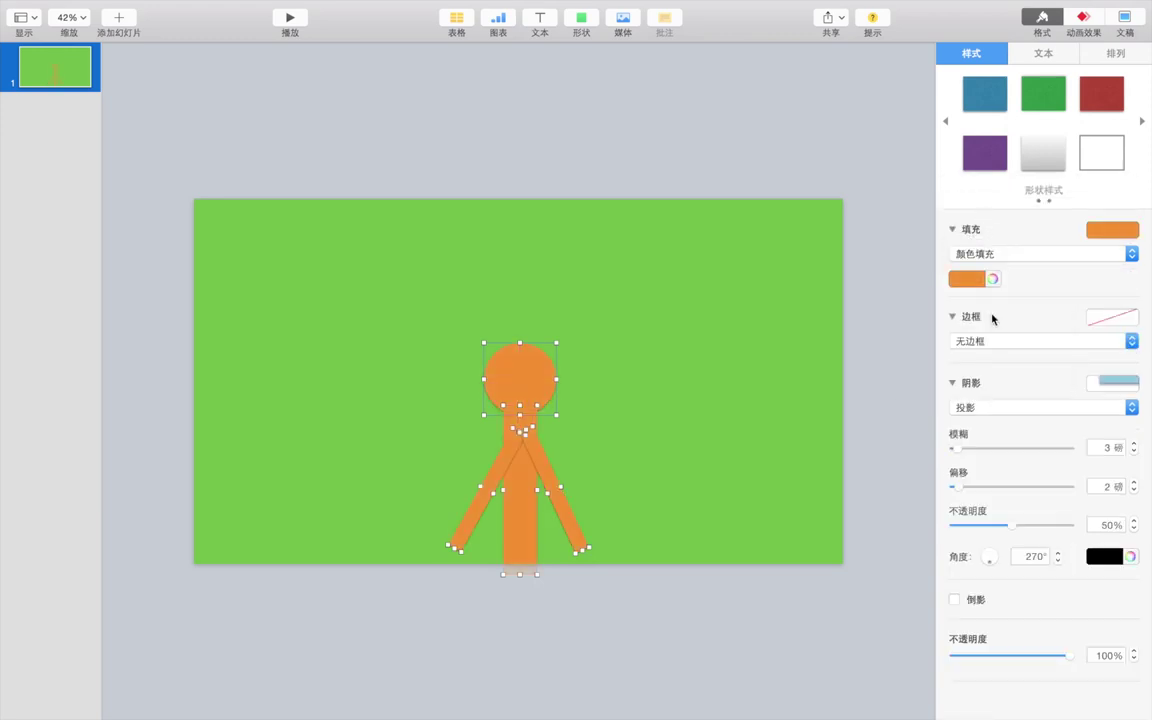
click(855, 340)
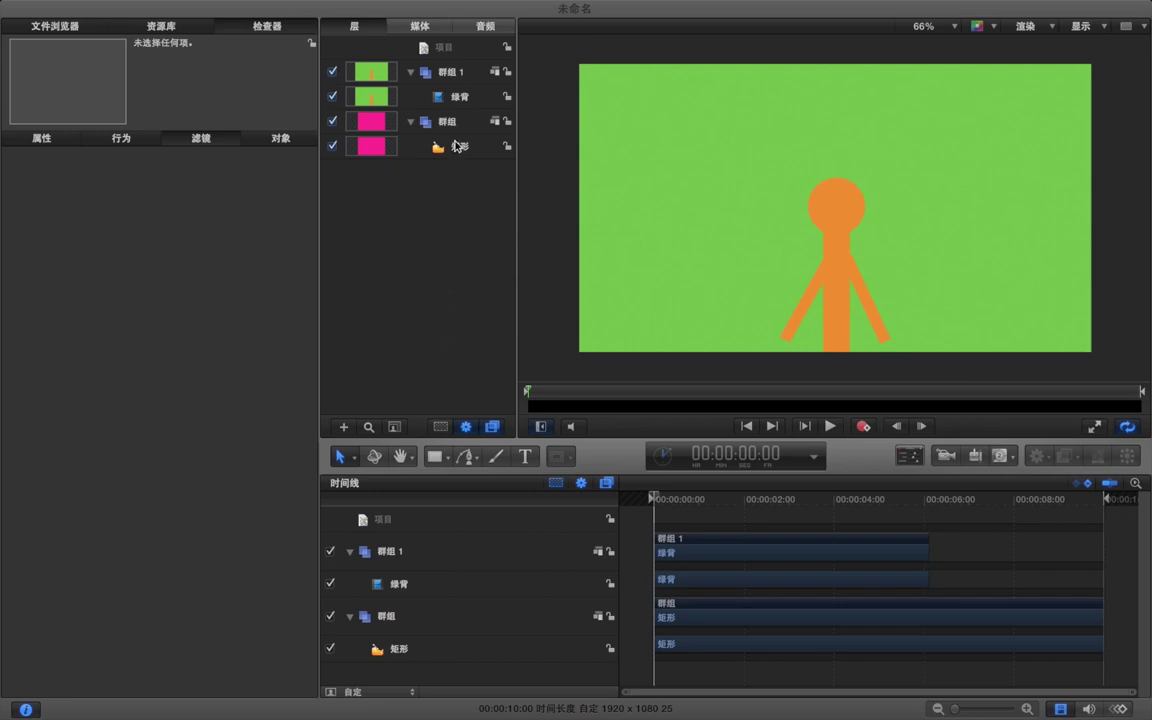
In Motion, hide the 绿背 layer to check the rectangle behind it, and show the layer again
click(333, 97)
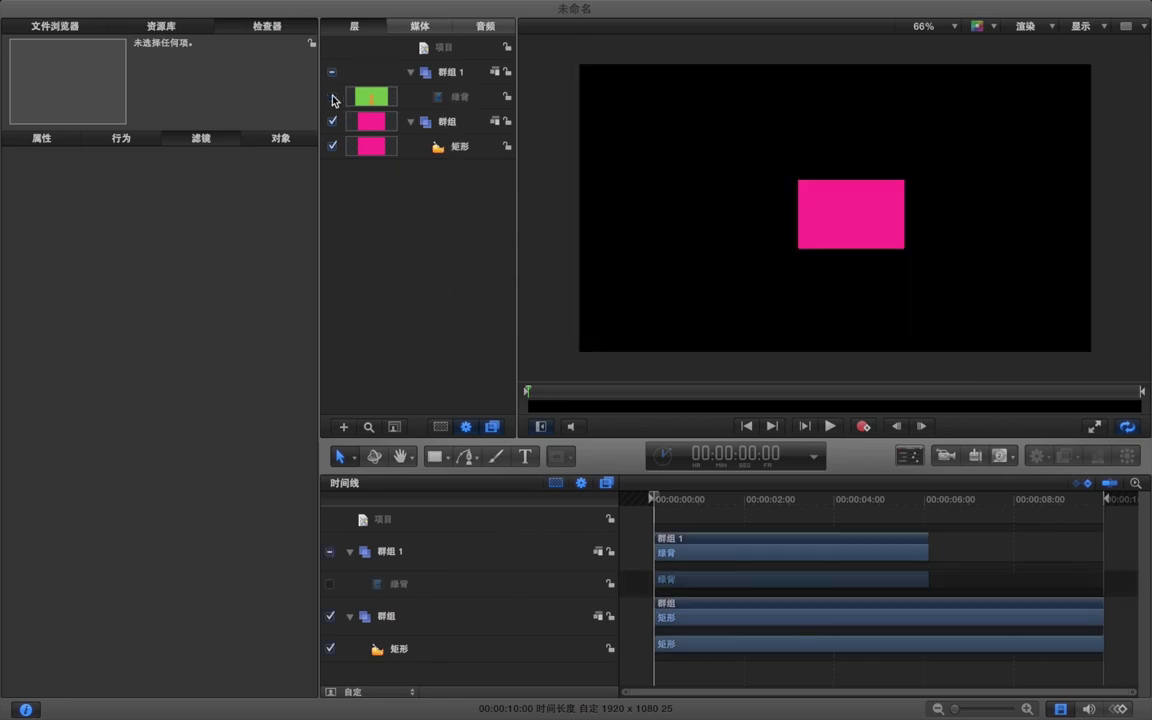
click(333, 97)
click(437, 100)
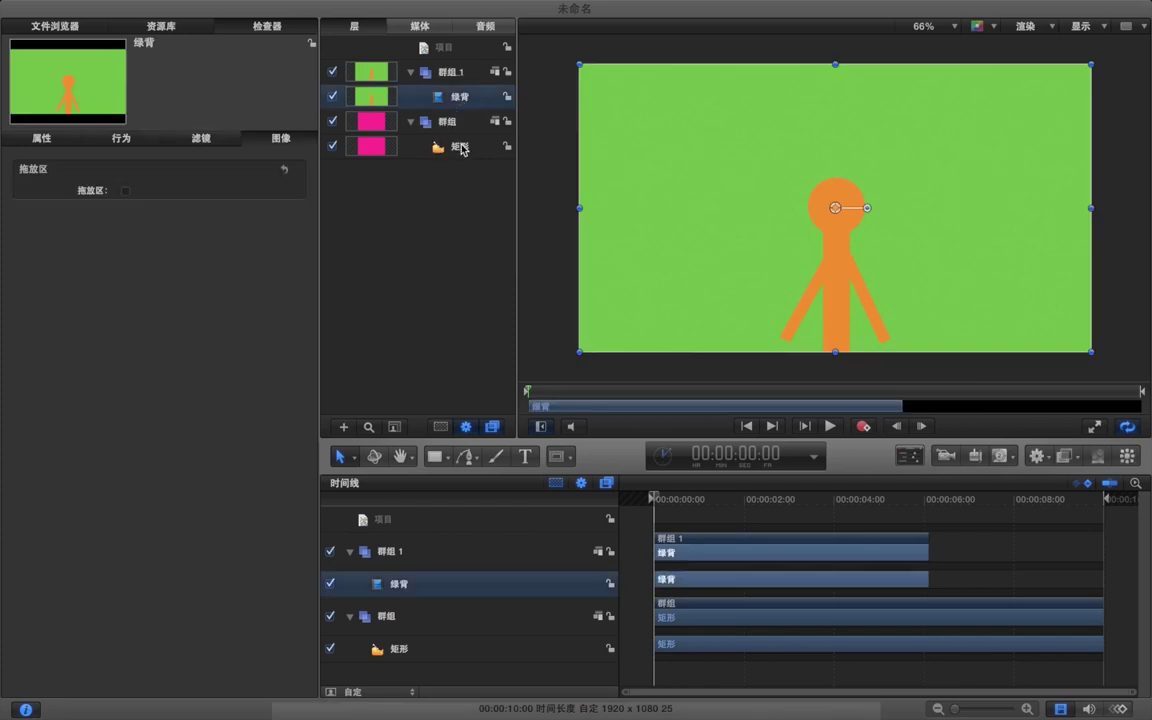
Hide the 绿背 layer, scale the pink rectangle to 483% and move it to about X 2.9, Y -18.4 px so it covers the frame
click(333, 97)
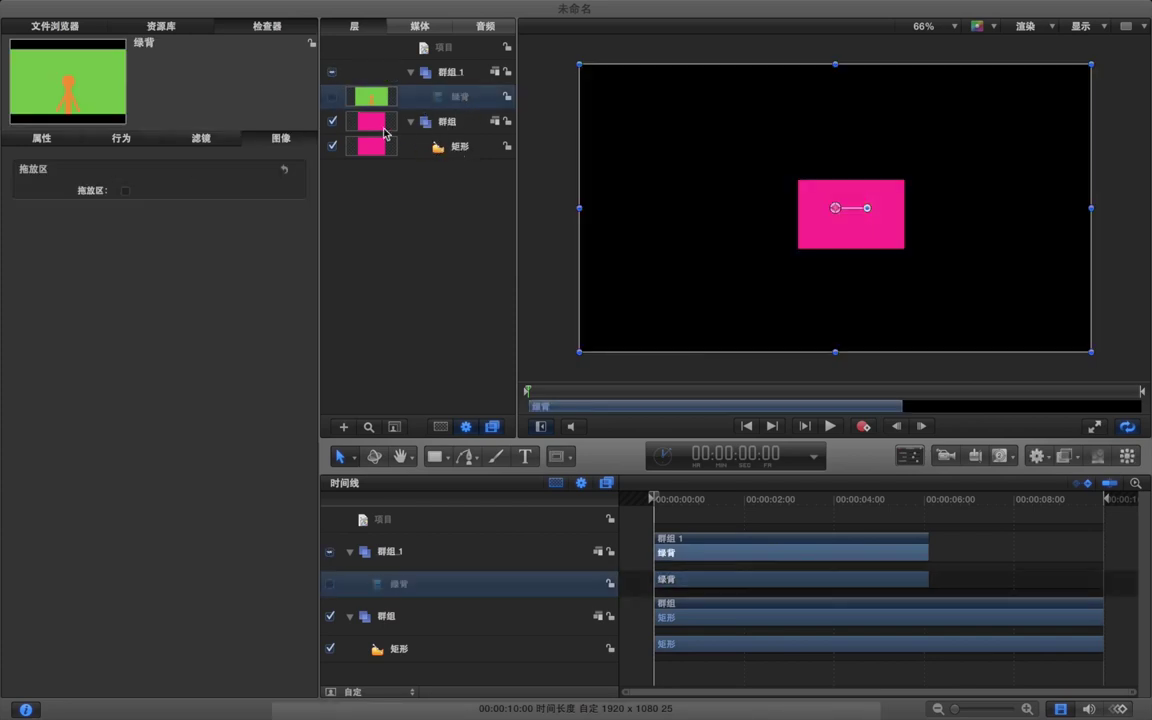
click(462, 149)
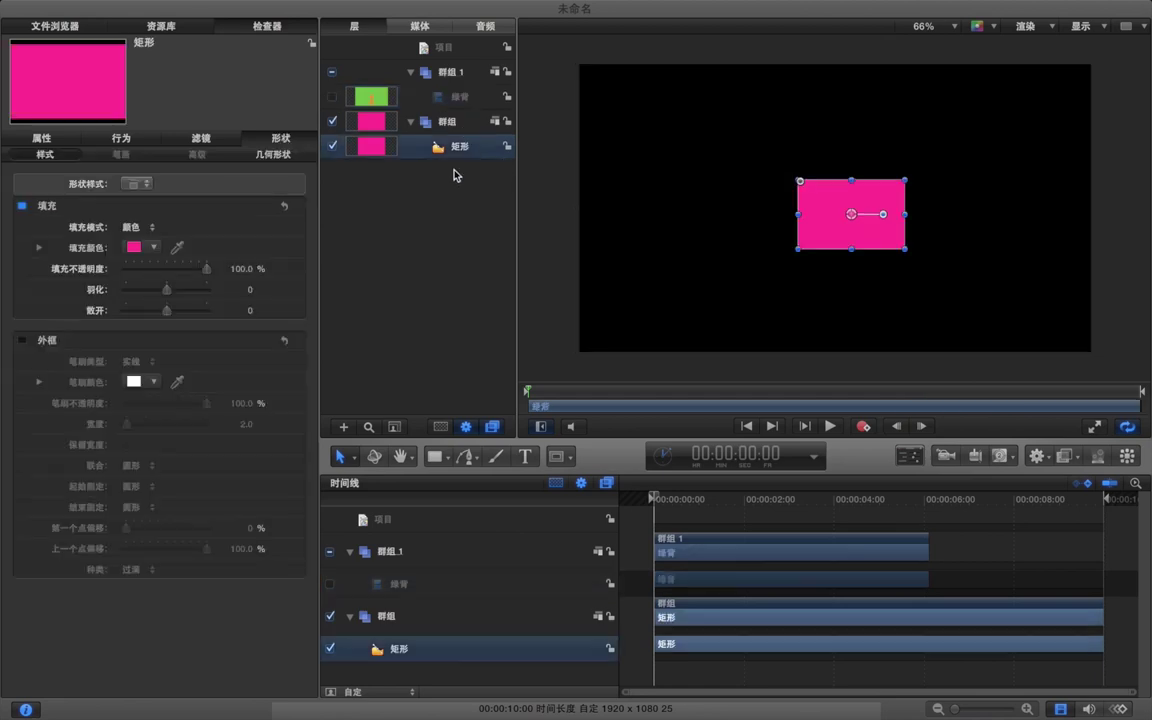
click(45, 141)
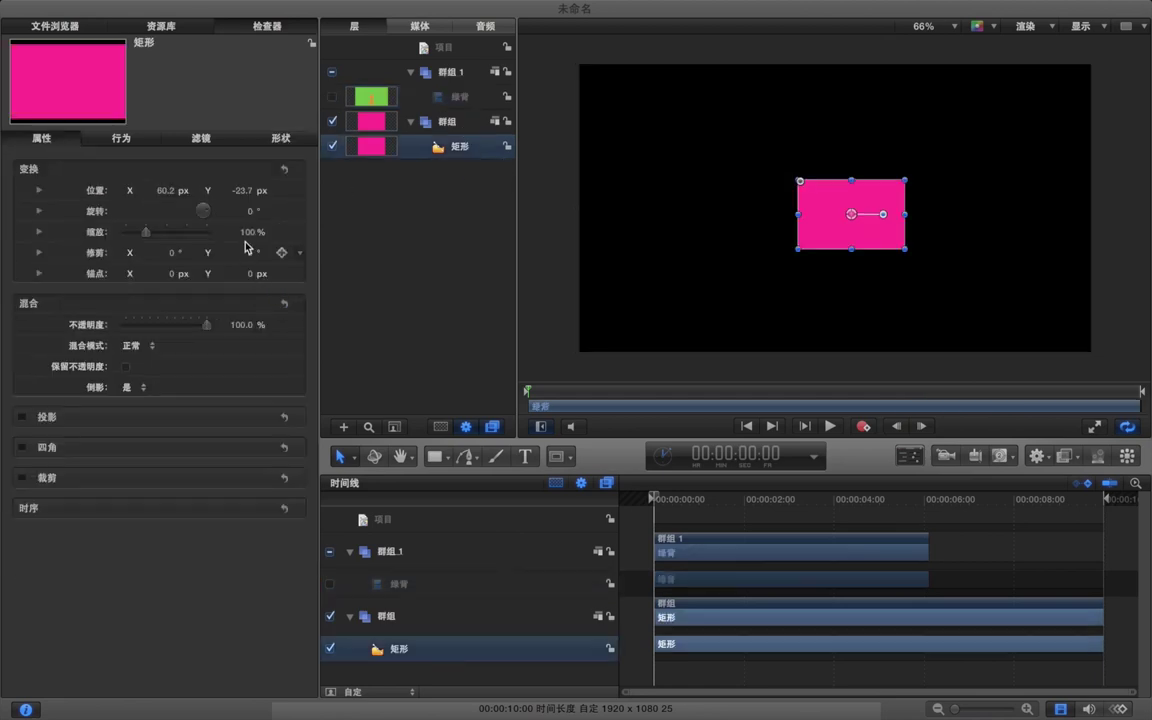
drag(245, 230, 327, 251)
drag(838, 323, 815, 311)
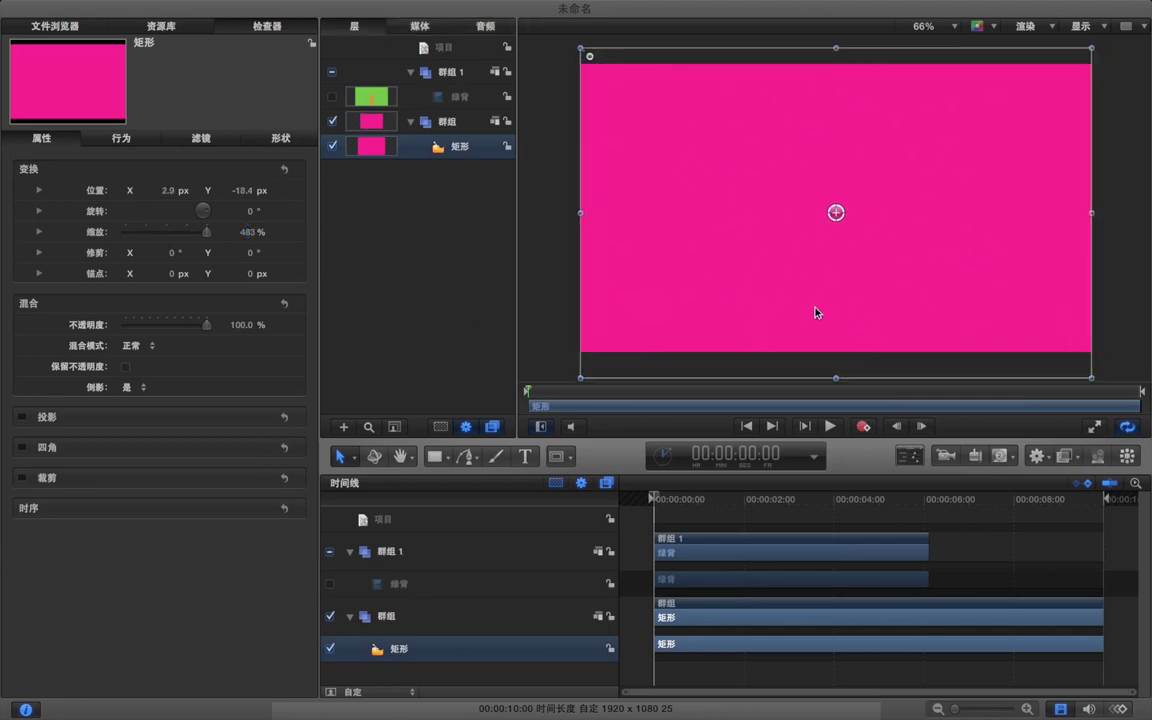
Turn the 绿背 layer's visibility back on and clear the selection
click(440, 96)
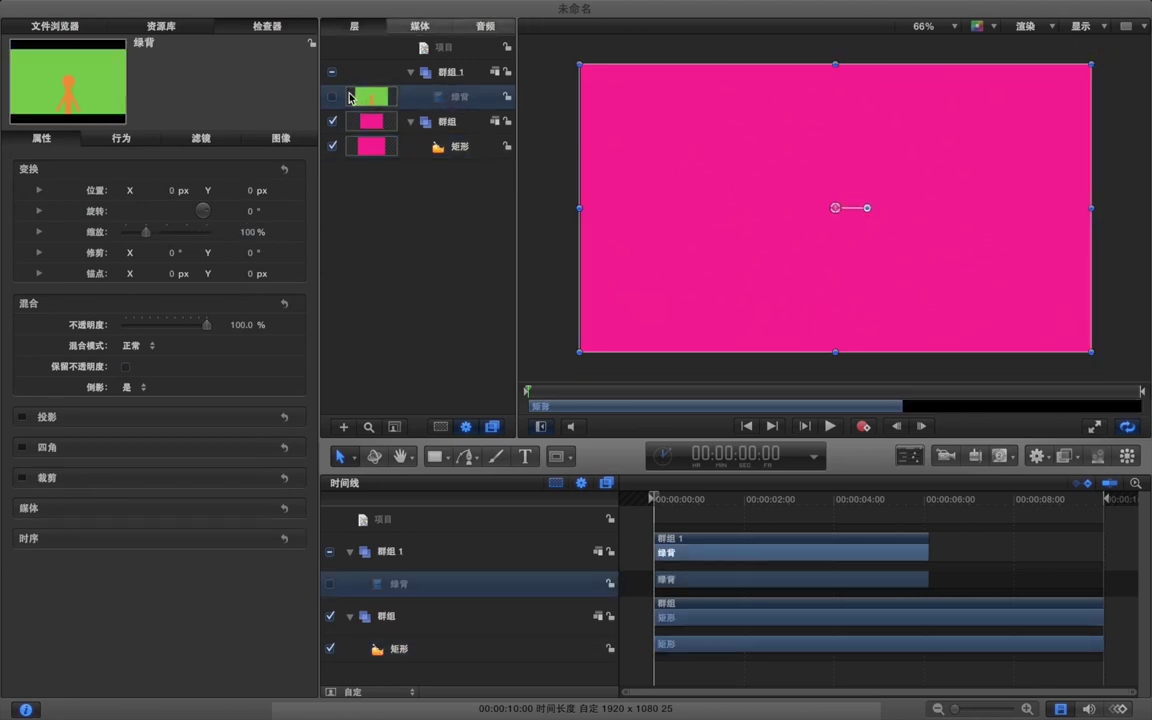
click(334, 97)
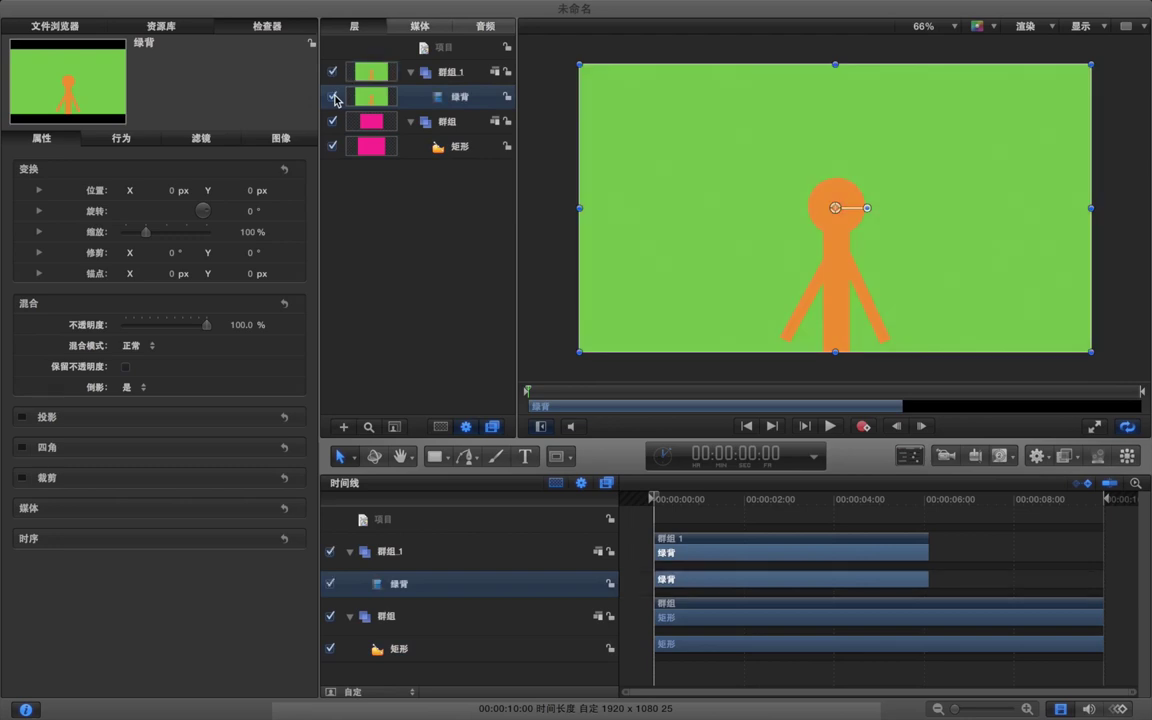
click(438, 224)
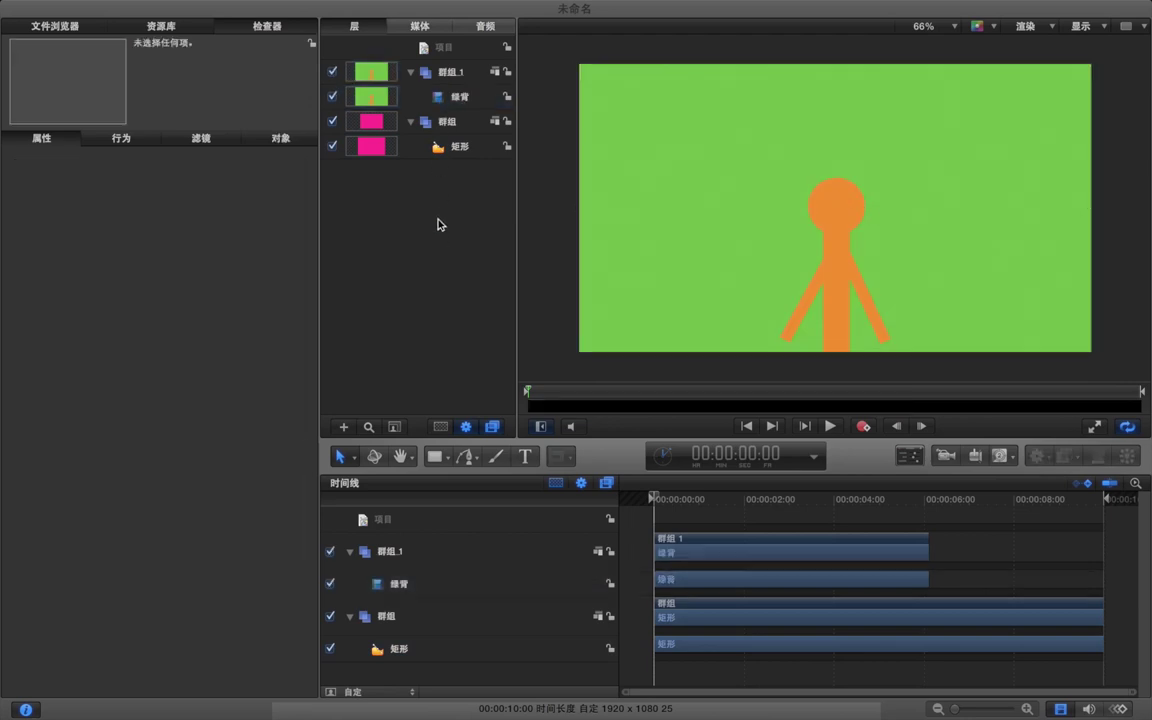
With the 绿背 layer selected, preview the 抠像器 filter from the library's 抠像 filter category
click(463, 103)
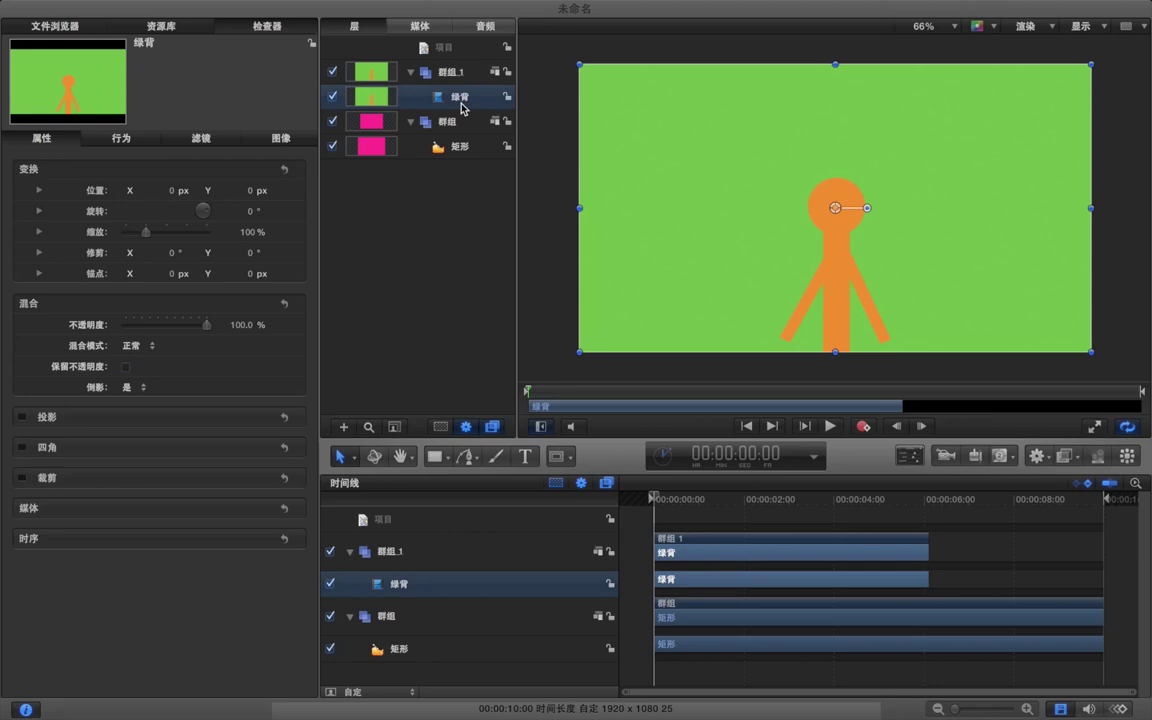
click(161, 26)
click(77, 170)
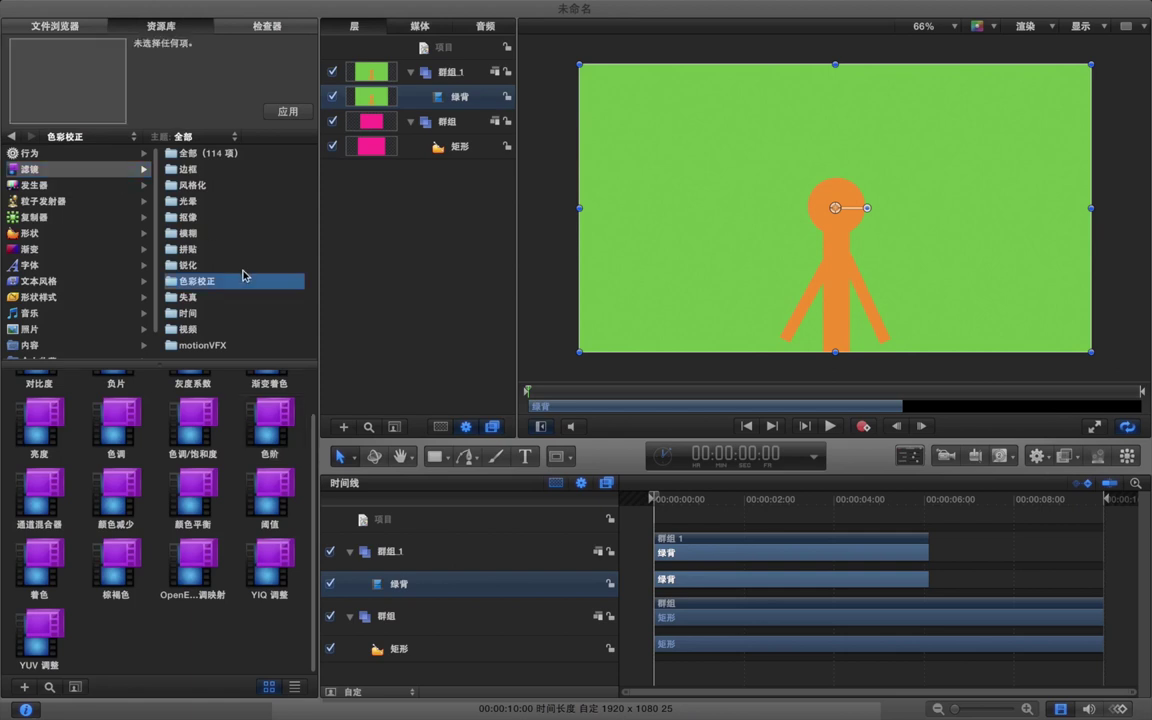
click(186, 216)
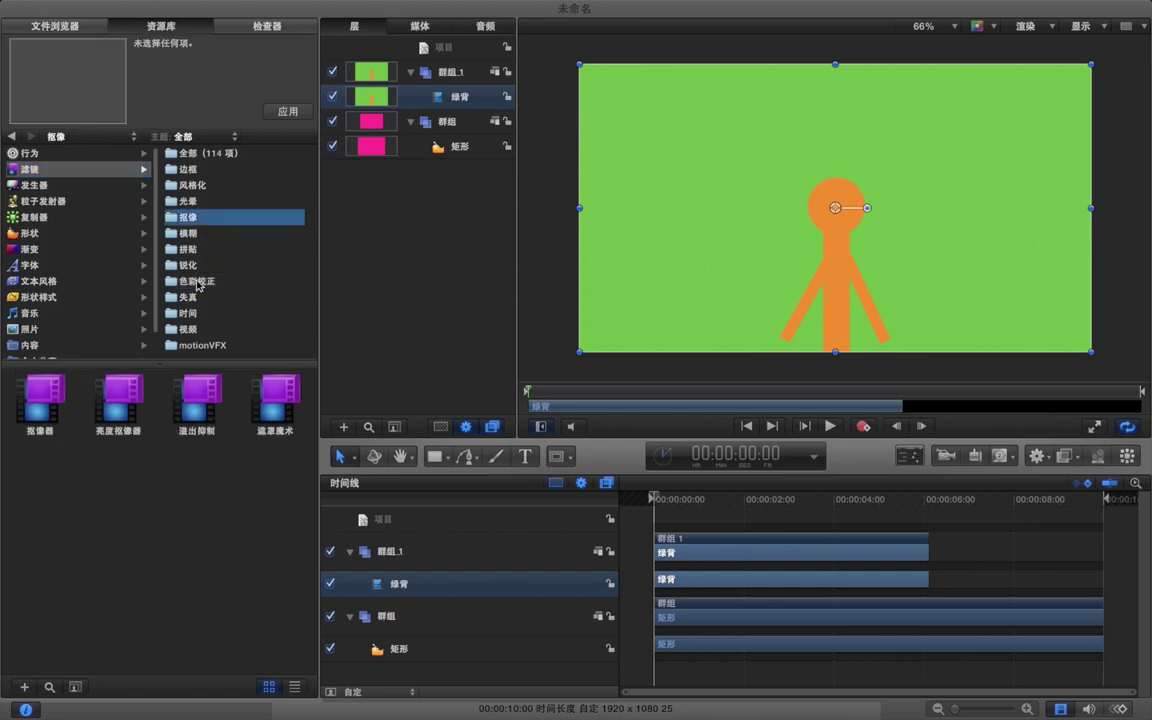
click(57, 411)
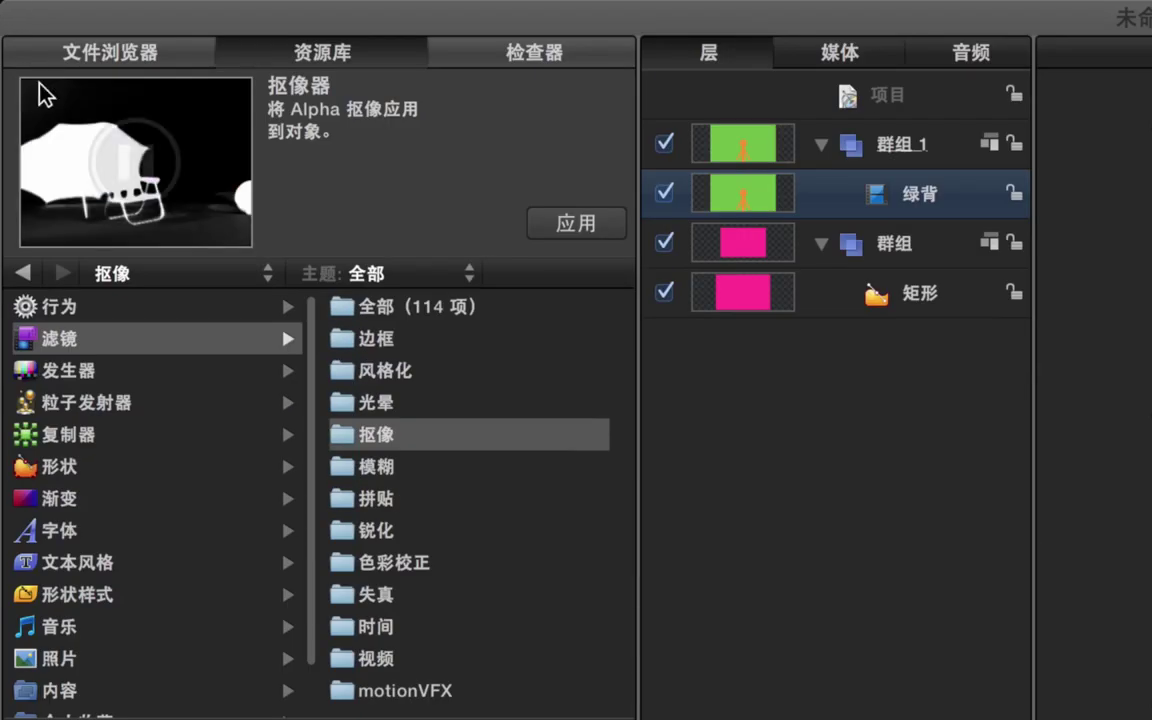
mouse_move(42, 85)
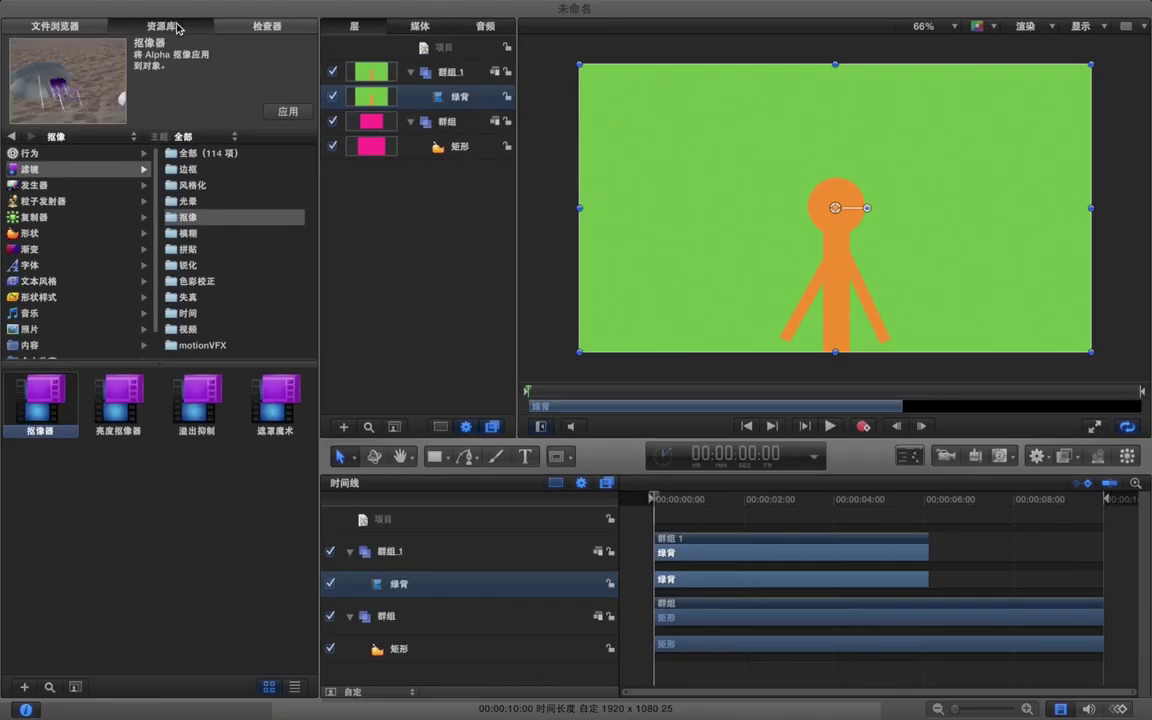
Apply the 抠像器 filter to the 绿背 layer and switch it off and on to compare the keyed image
click(1040, 458)
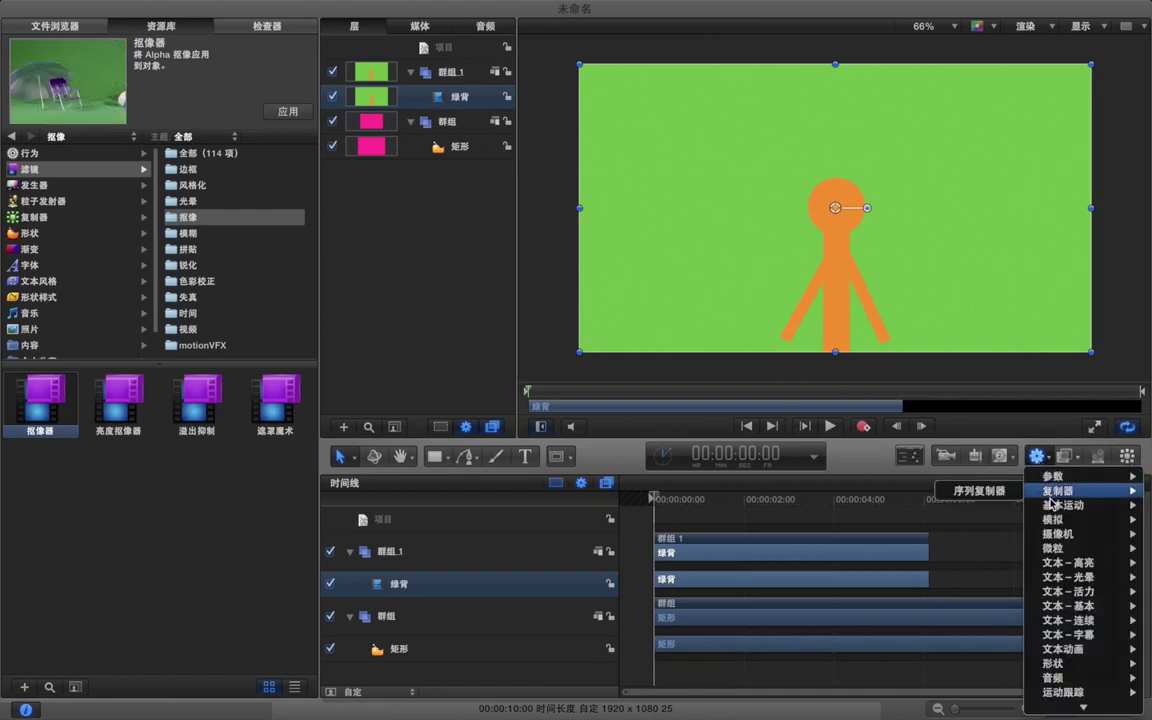
mouse_move(1055, 533)
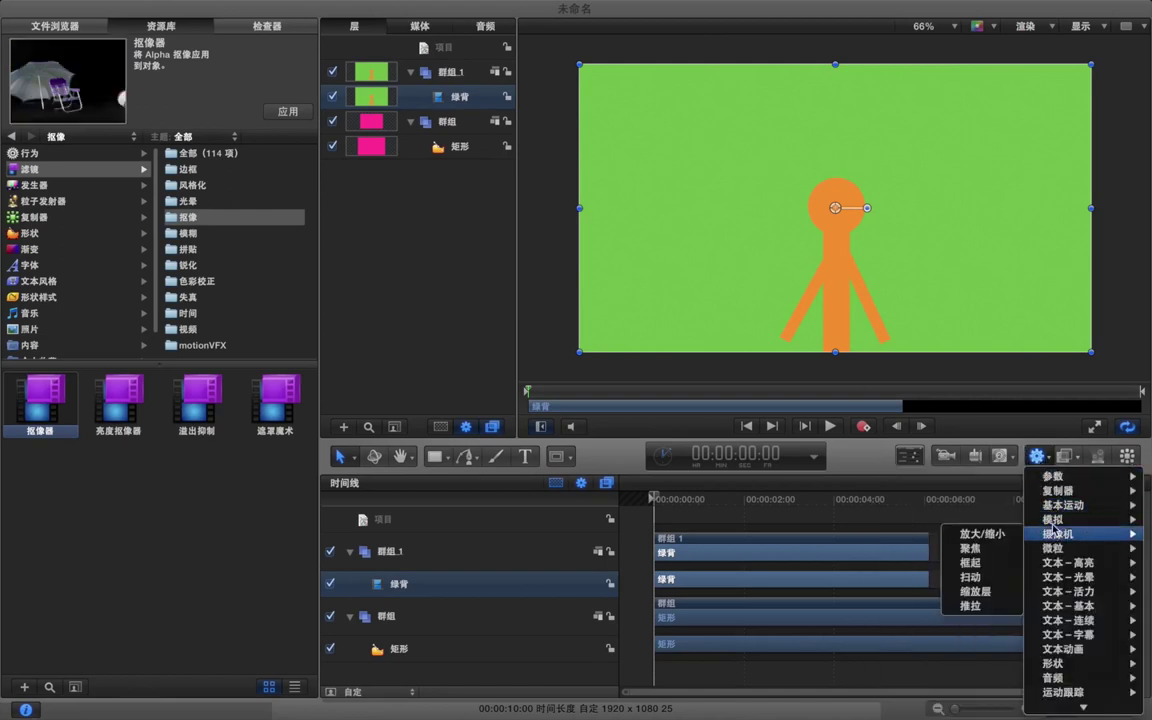
click(1073, 460)
click(1073, 460)
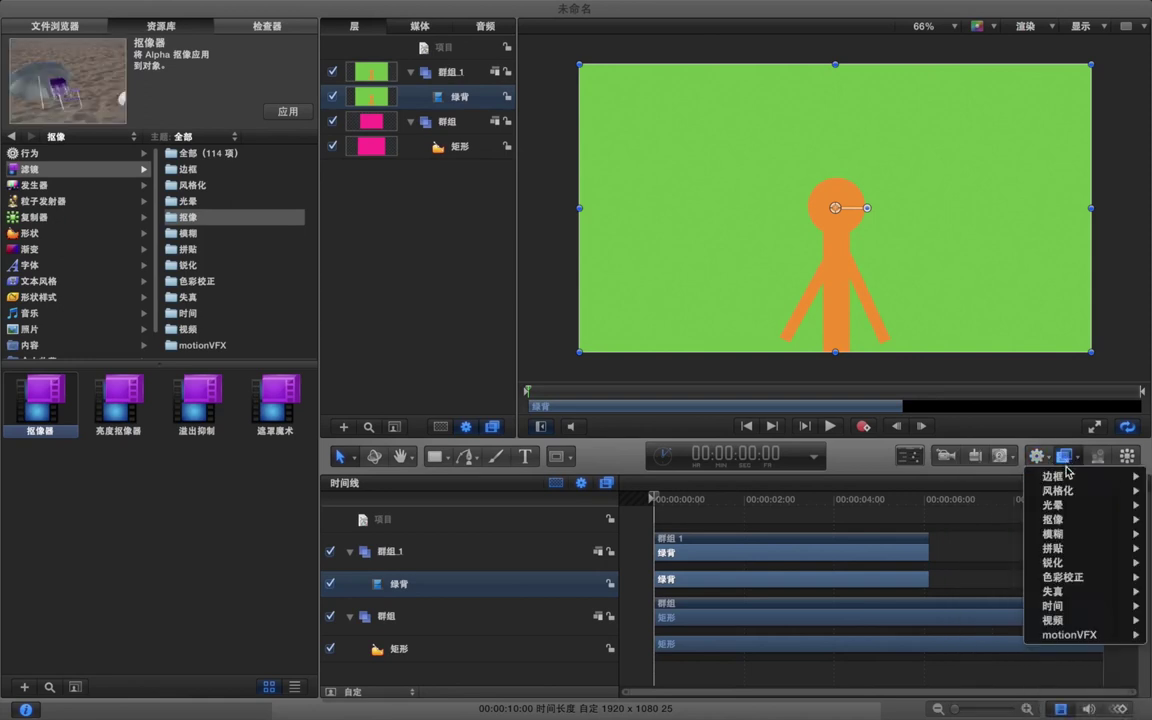
mouse_move(1066, 542)
mouse_move(1055, 519)
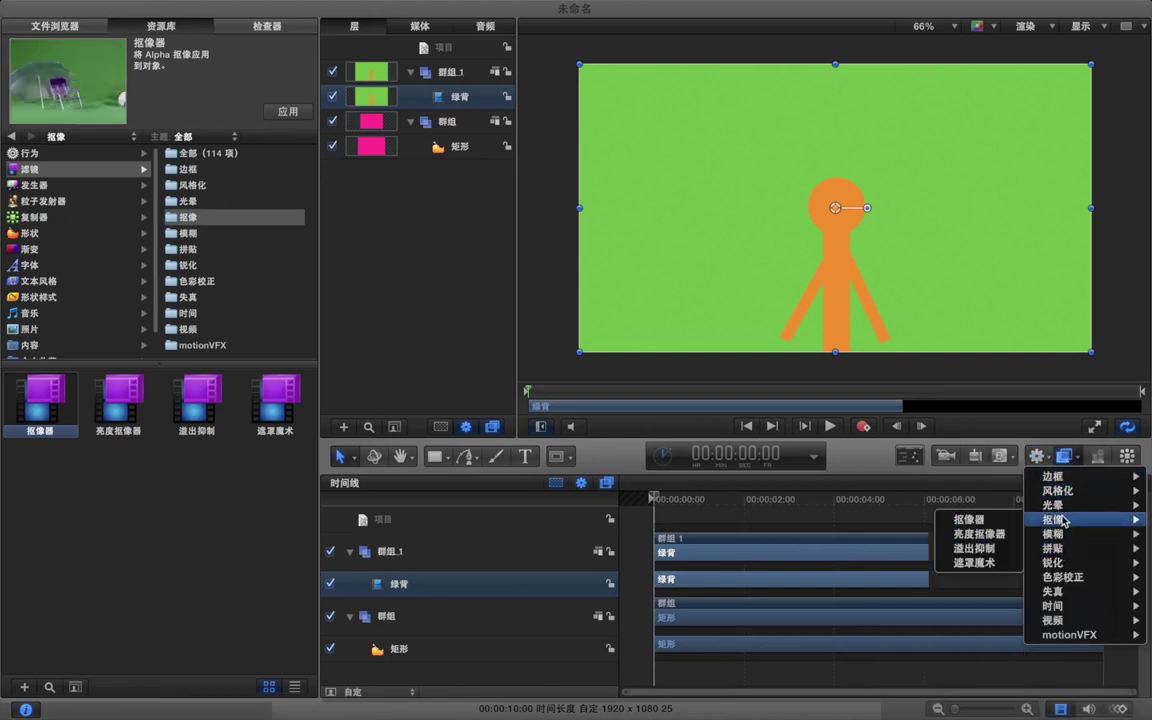
click(990, 521)
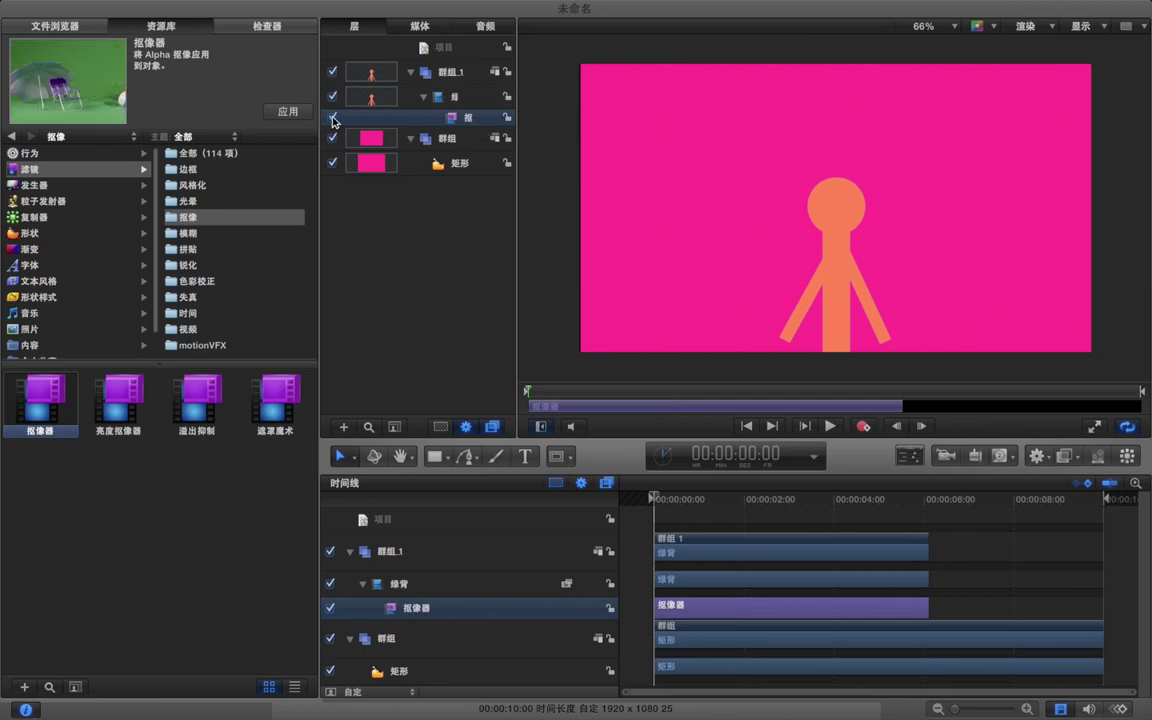
click(333, 118)
click(333, 118)
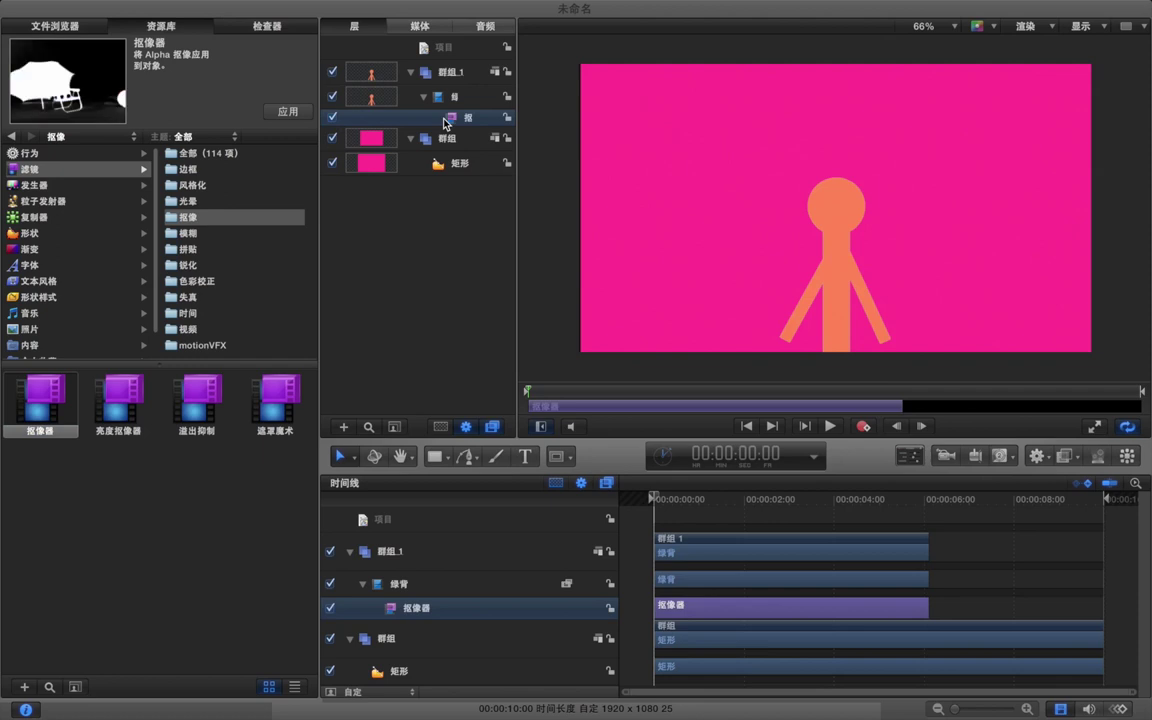
Inspect the 抠像器 filter's settings, viewing its 遮罩 and 原始状态 displays before returning to 复合
click(284, 28)
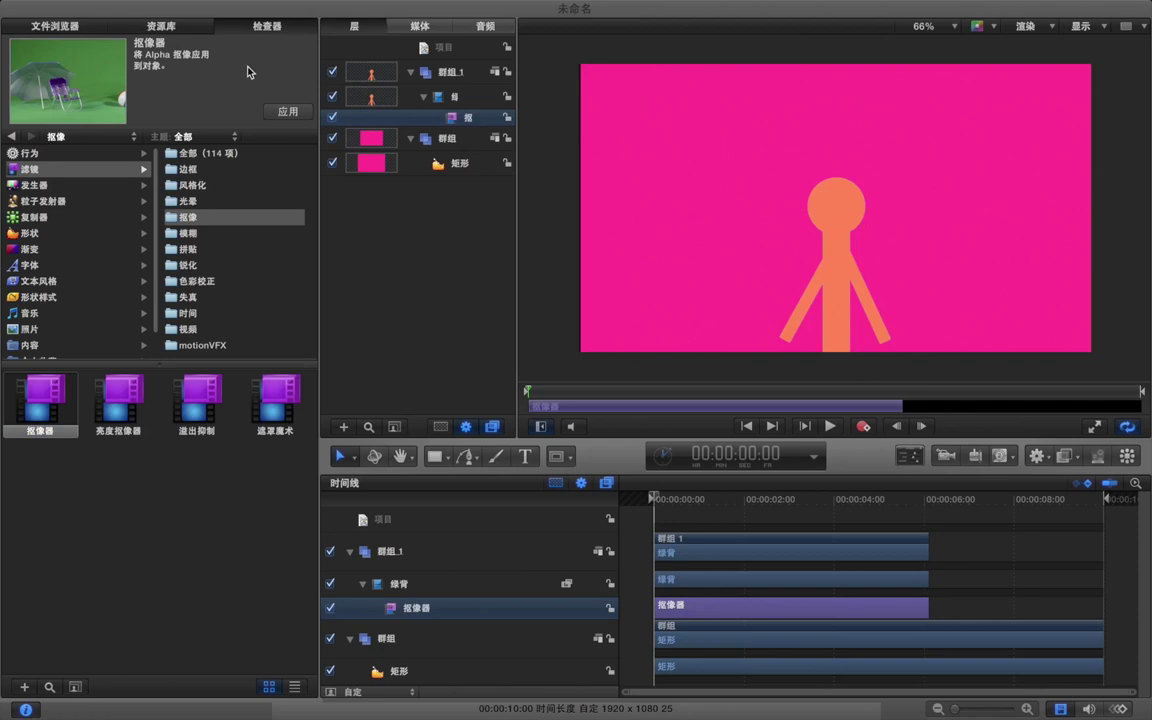
mouse_move(59, 177)
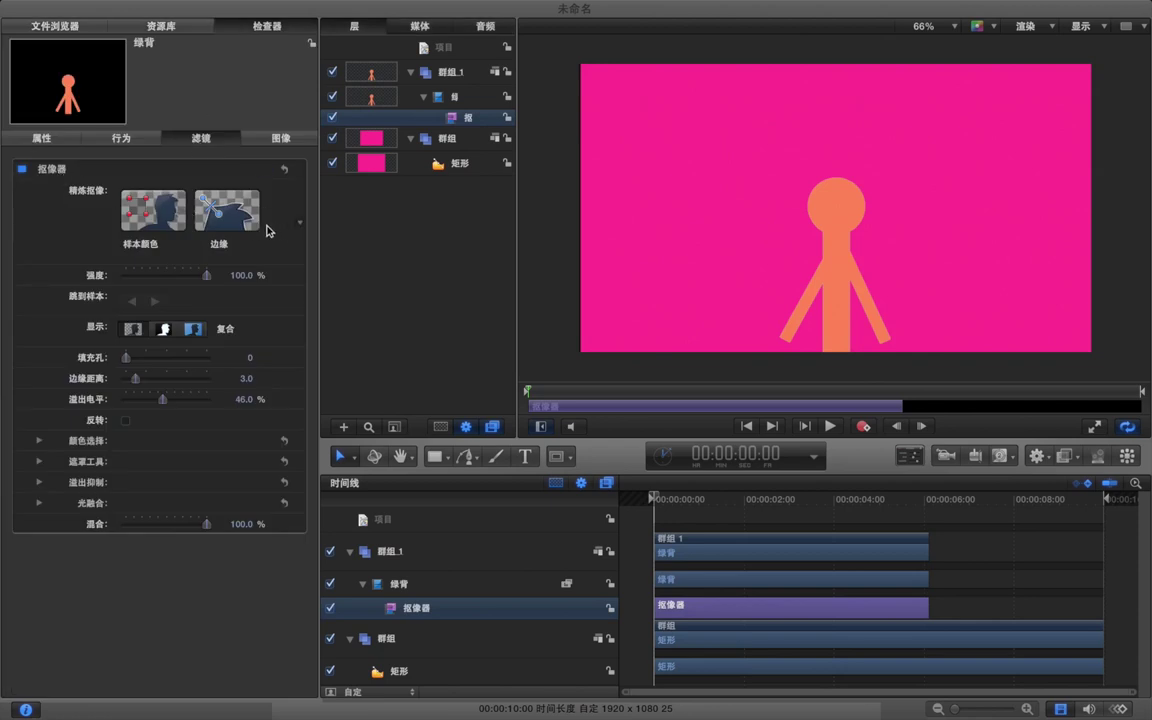
click(166, 332)
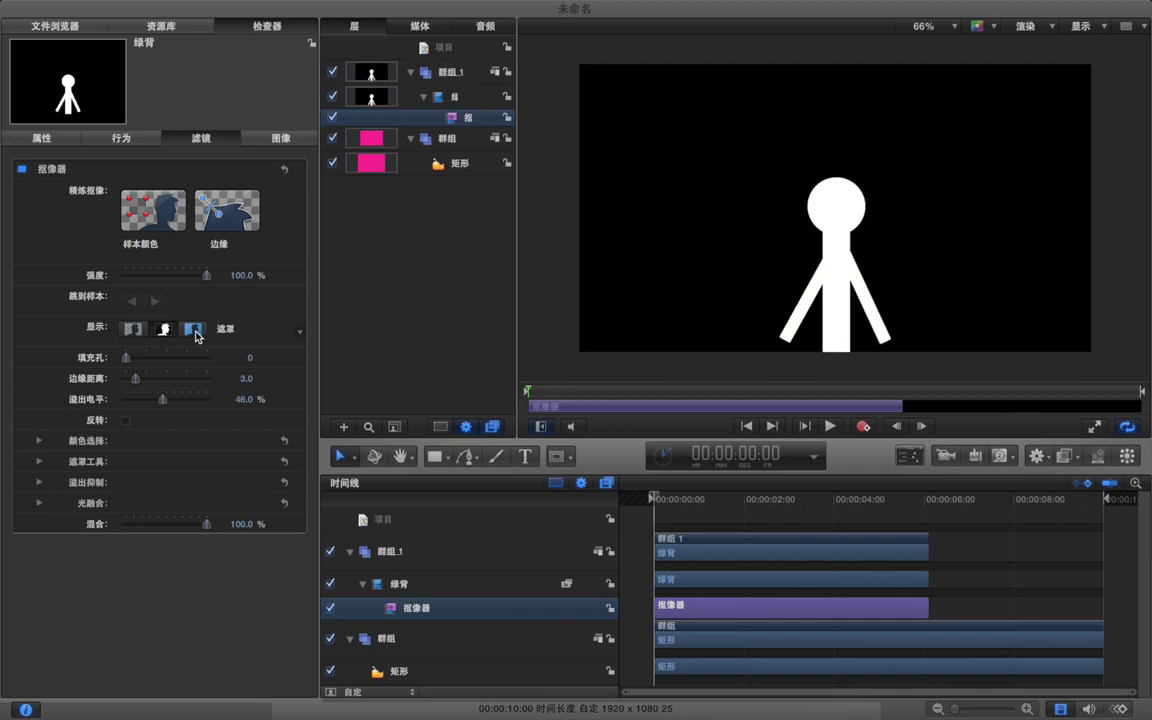
click(194, 331)
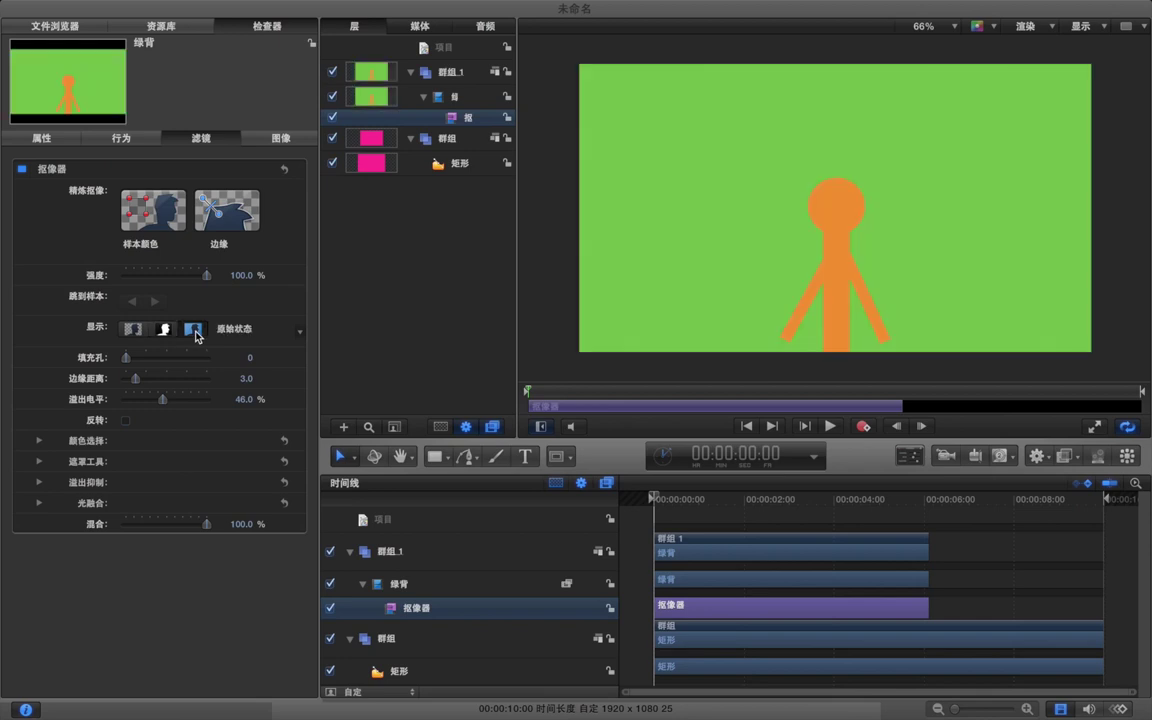
click(133, 330)
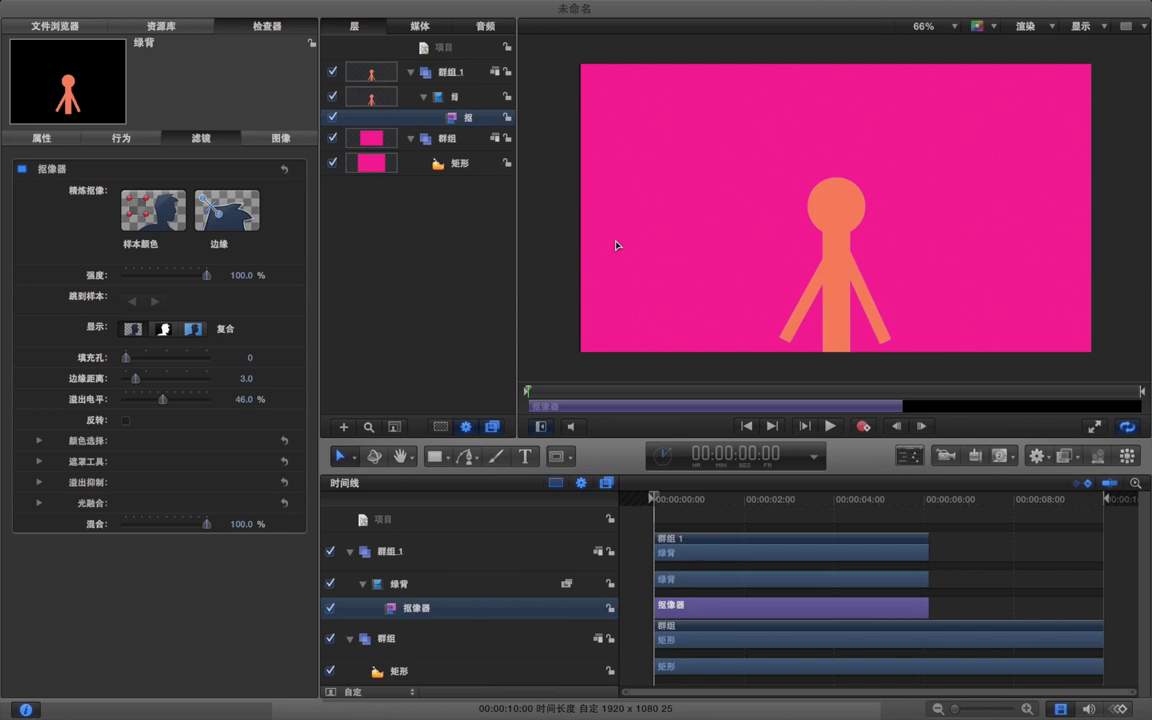
Draw an 边缘 sample line for the 抠像器 filter across the outline of the figure's head, from background into orange
key(super+equal)
key(super+equal)
key(super+equal)
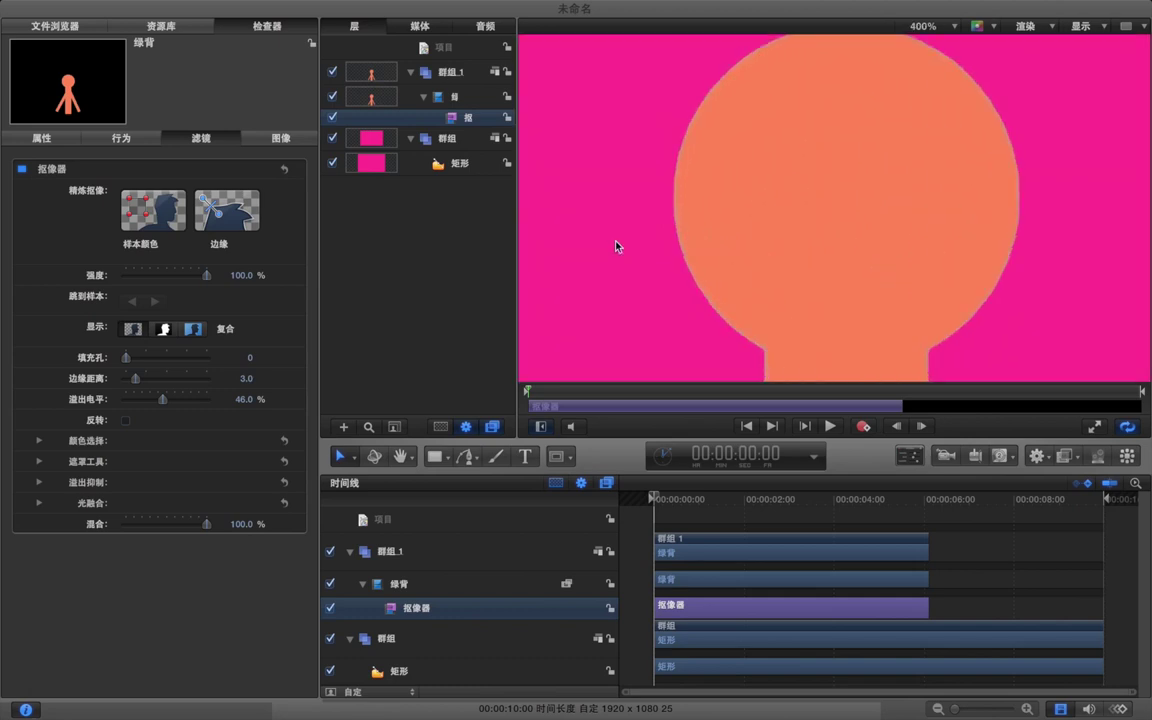
key(super+equal)
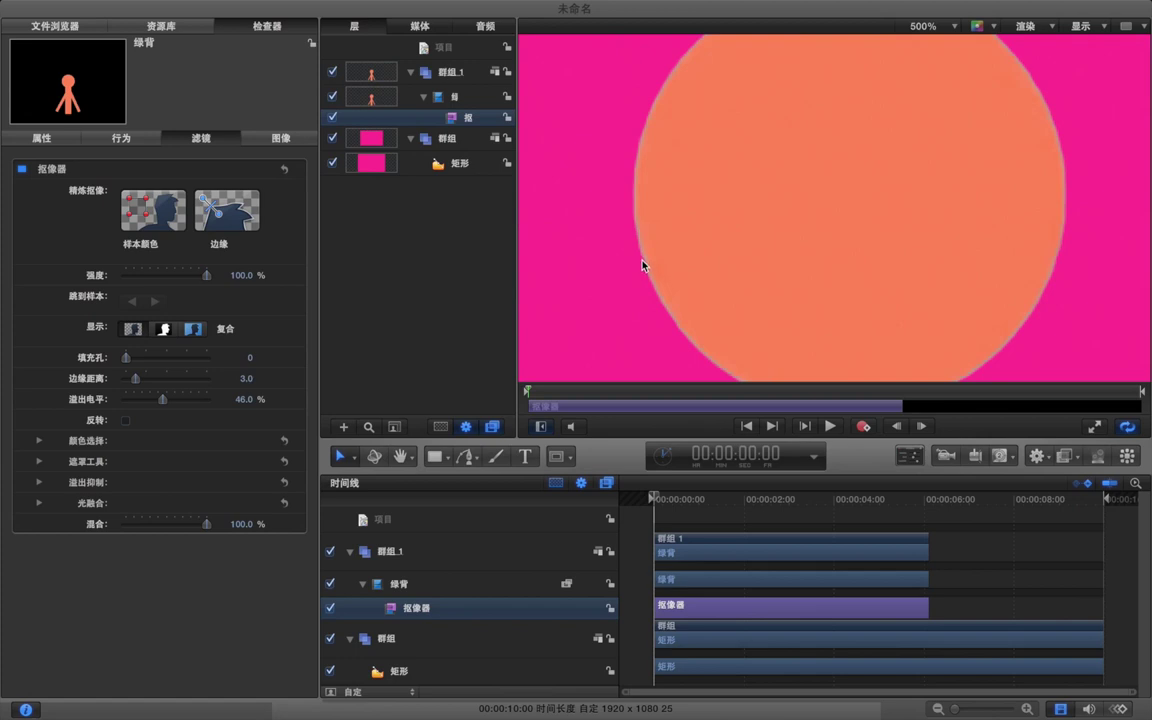
drag(643, 265, 666, 267)
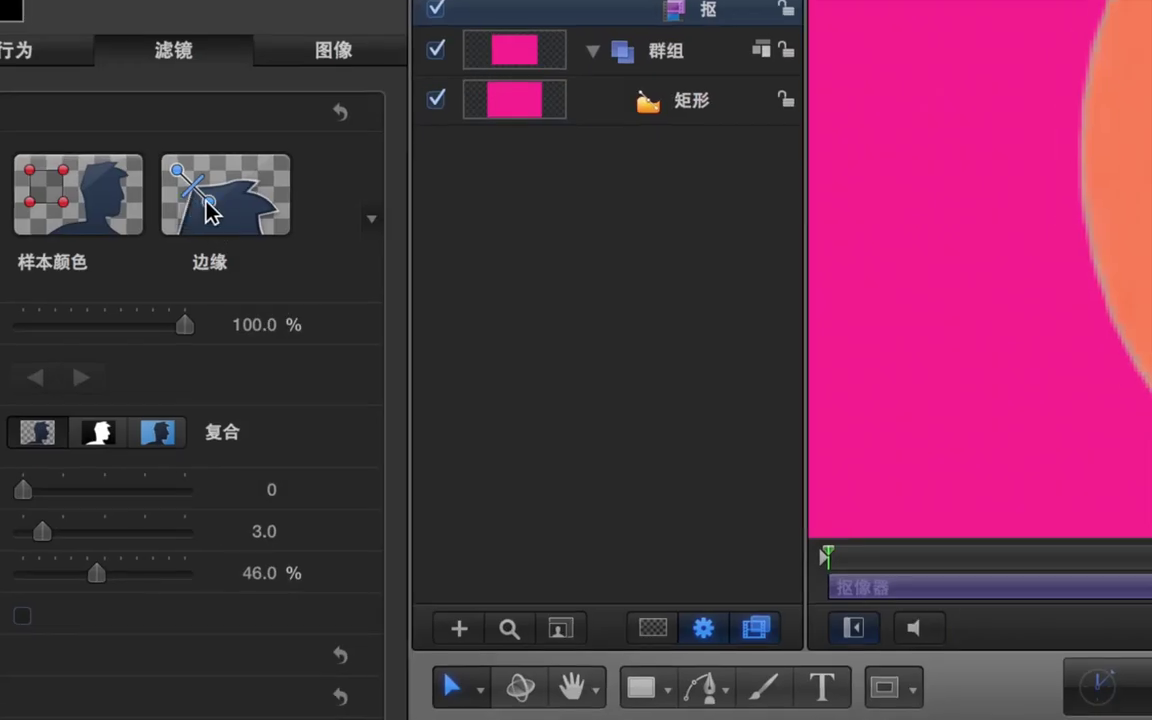
click(208, 210)
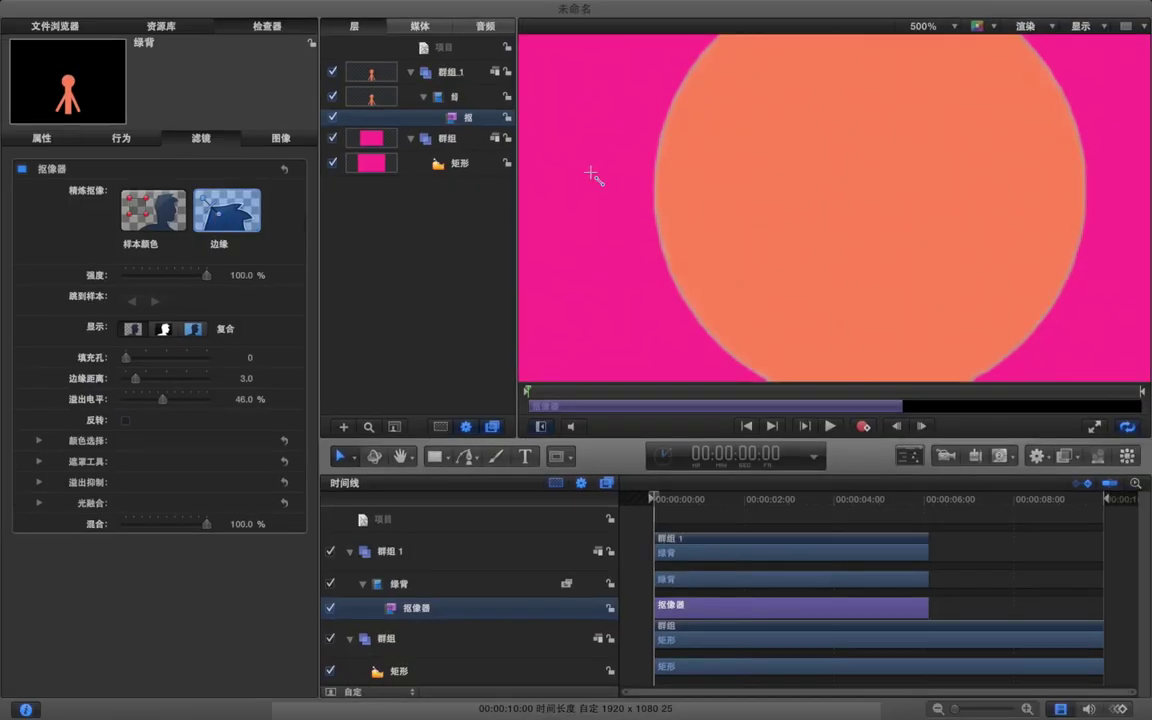
mouse_move(585, 160)
mouse_down()
mouse_move(624, 197)
mouse_move(729, 226)
mouse_up()
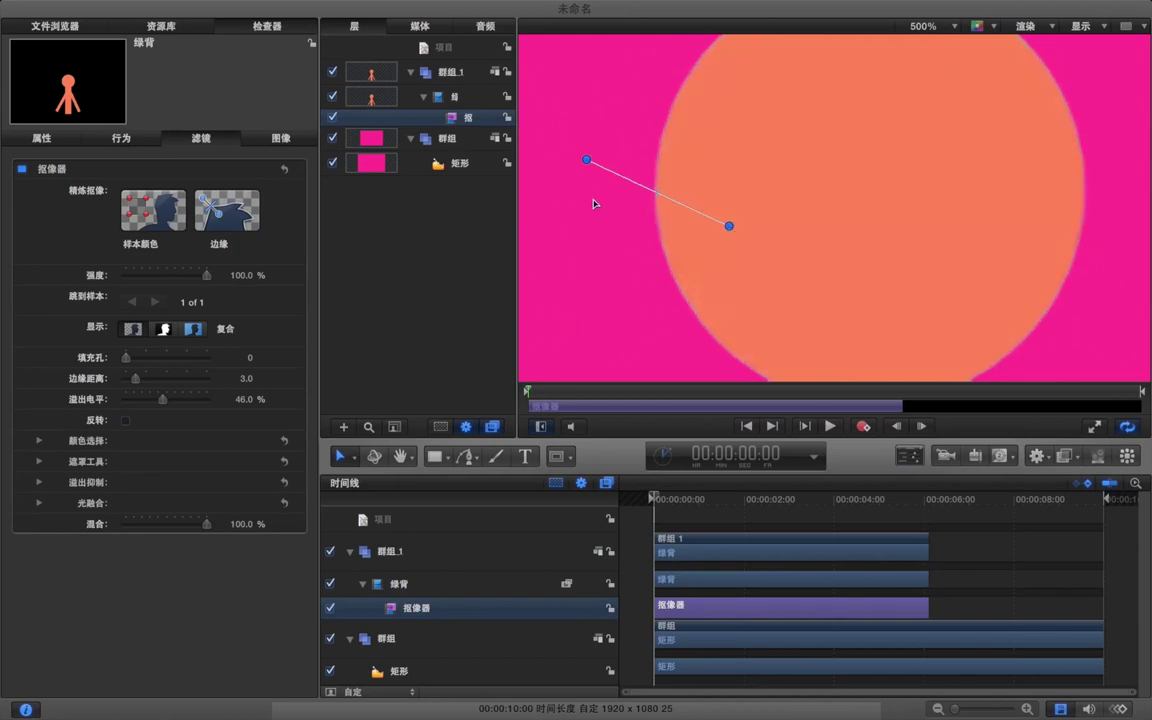
Using the 遮罩 display, reposition the edge sample's midpoint onto the head's outline and return the display to 复合
click(165, 332)
scroll(649, 242, up, 3)
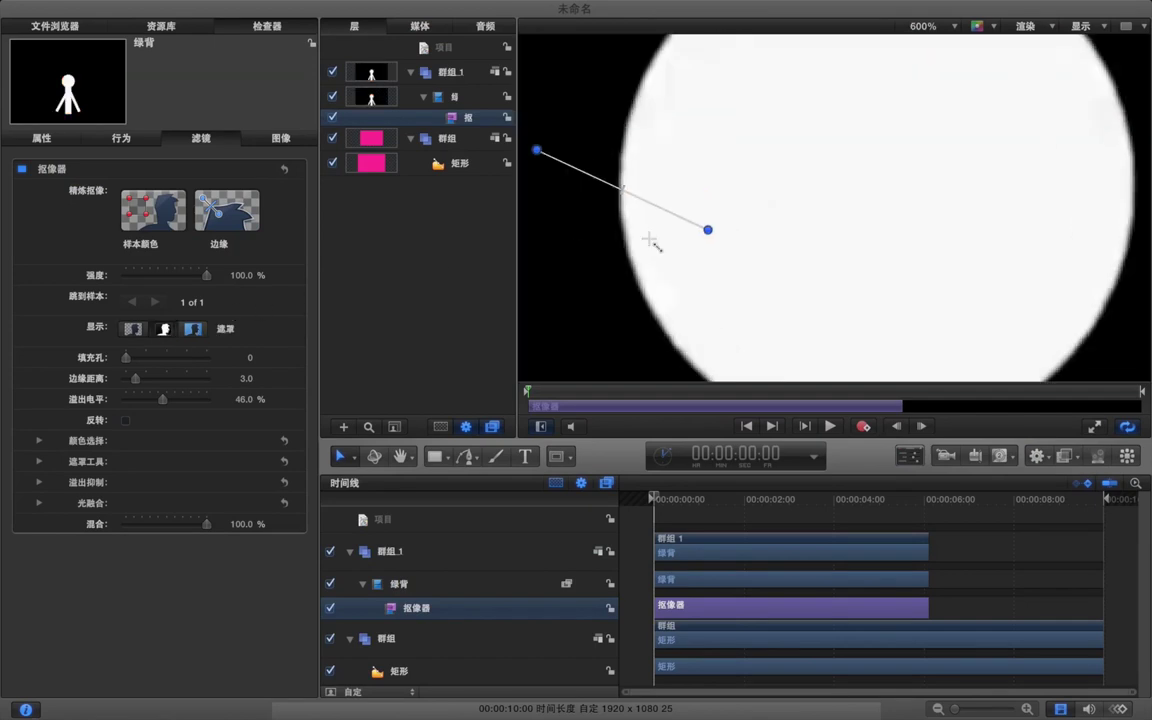
scroll(649, 242, left, 5)
scroll(649, 242, up, 2)
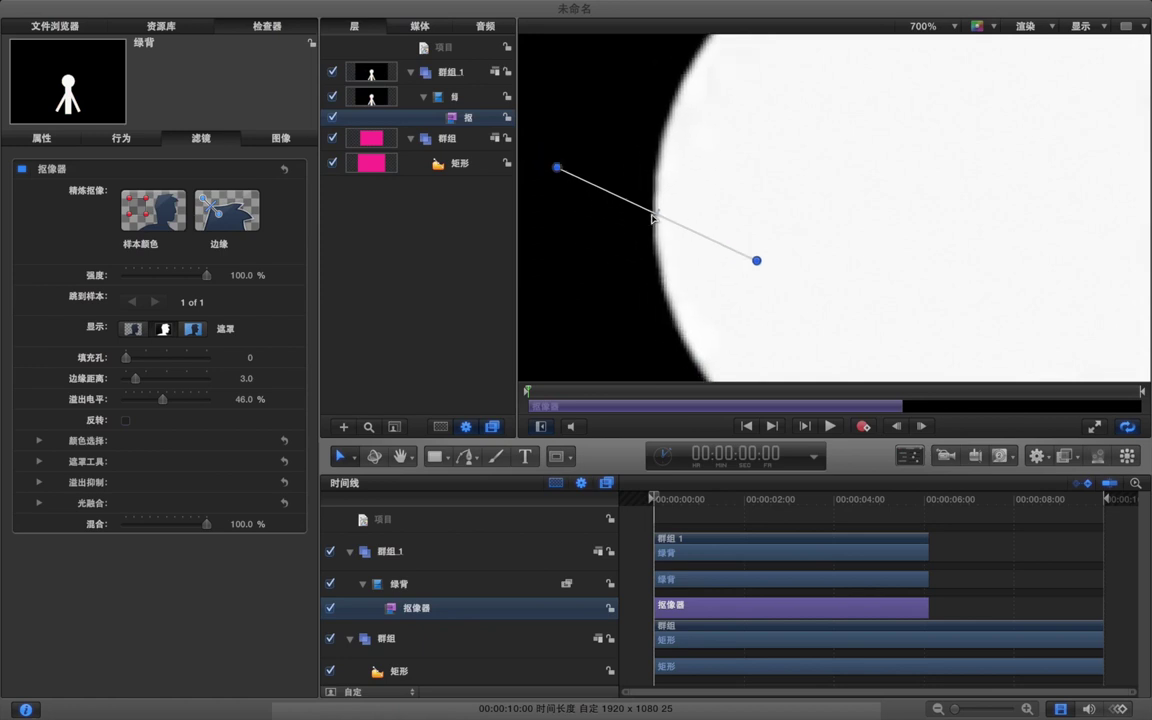
drag(626, 203, 705, 243)
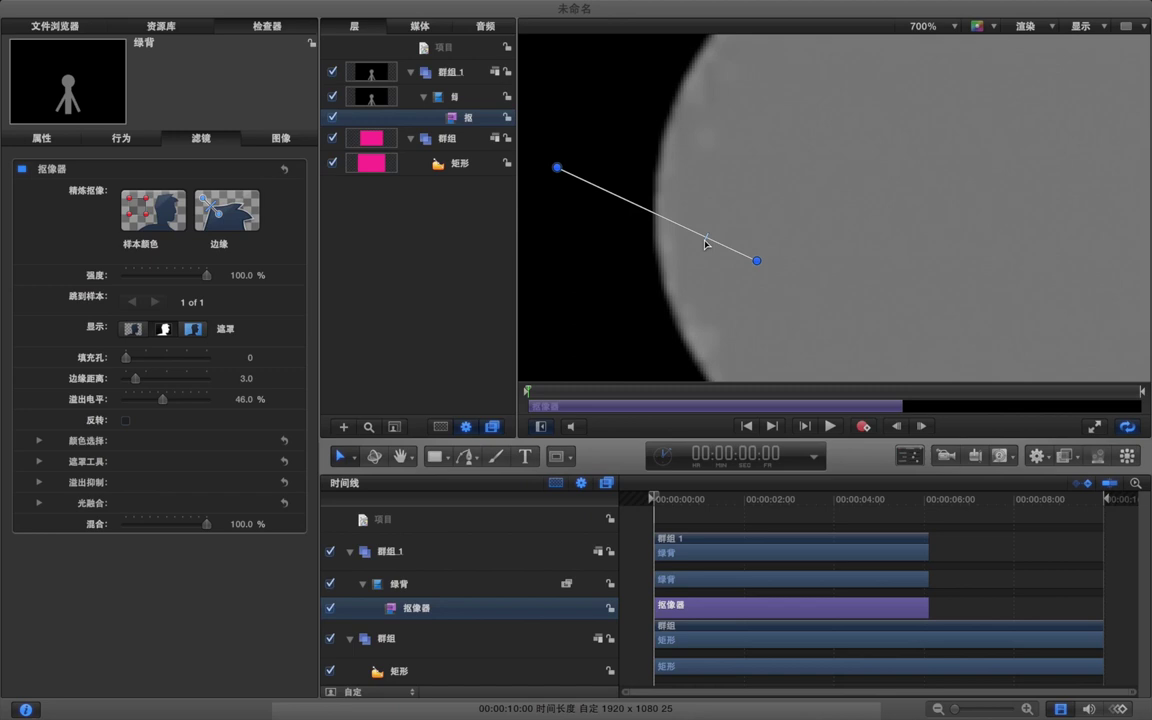
drag(705, 243, 659, 218)
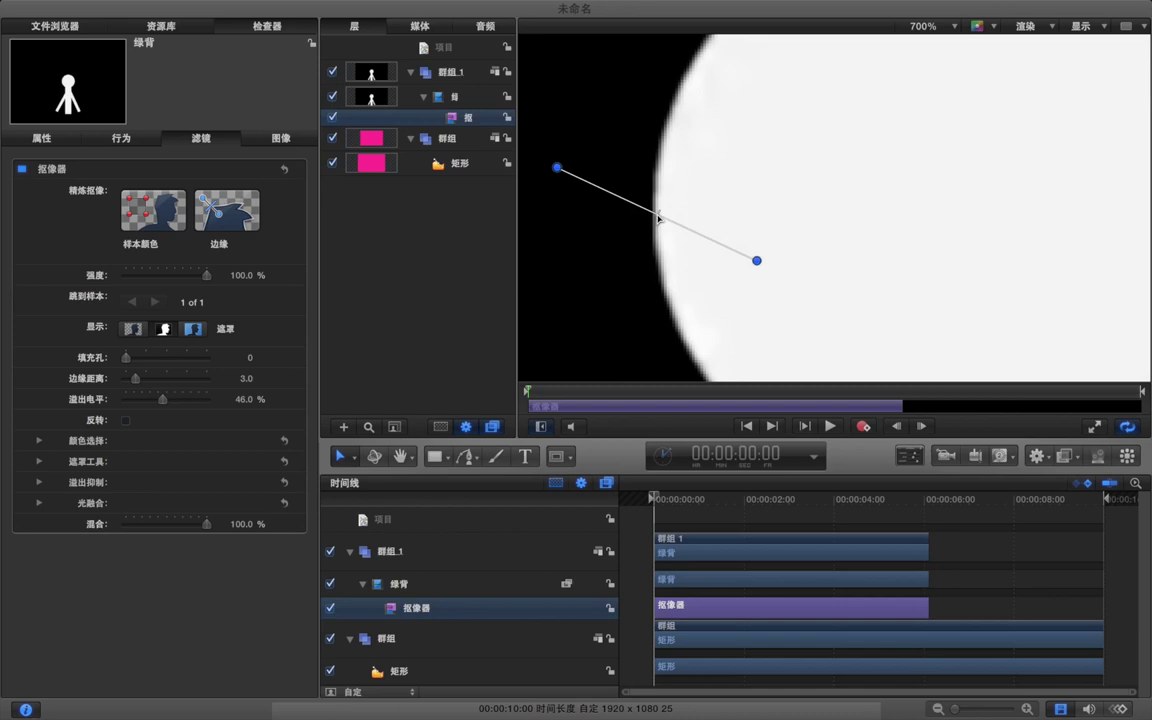
click(132, 328)
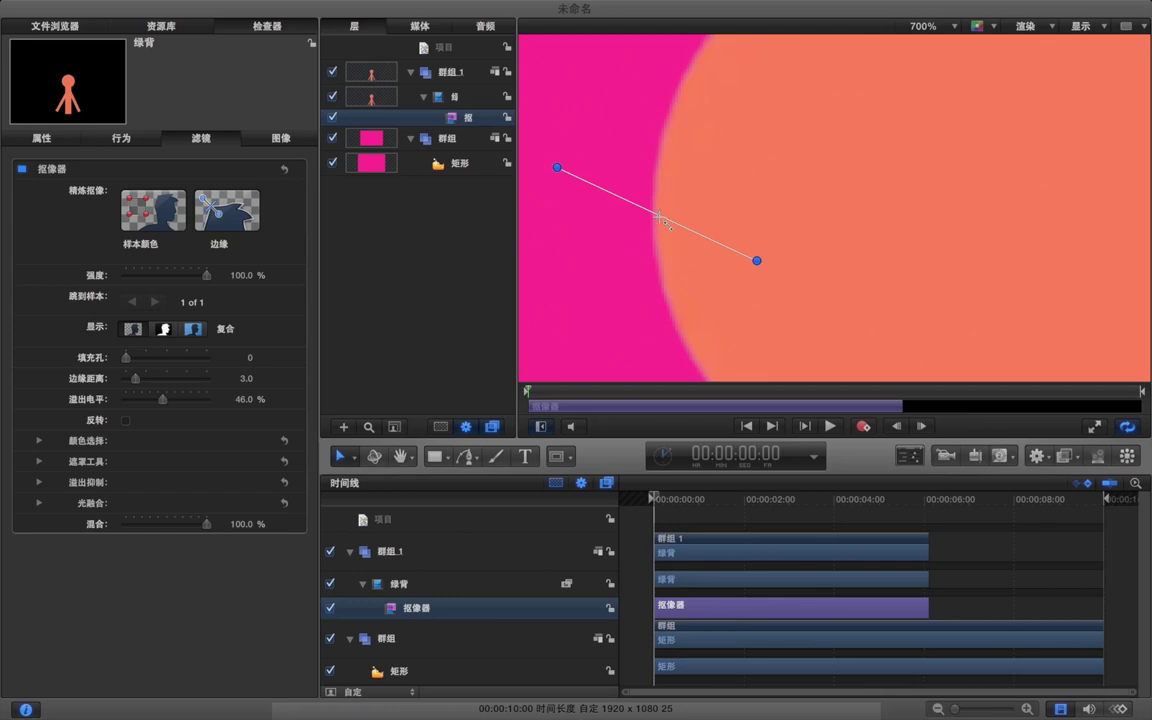
scroll(660, 220, up, 3)
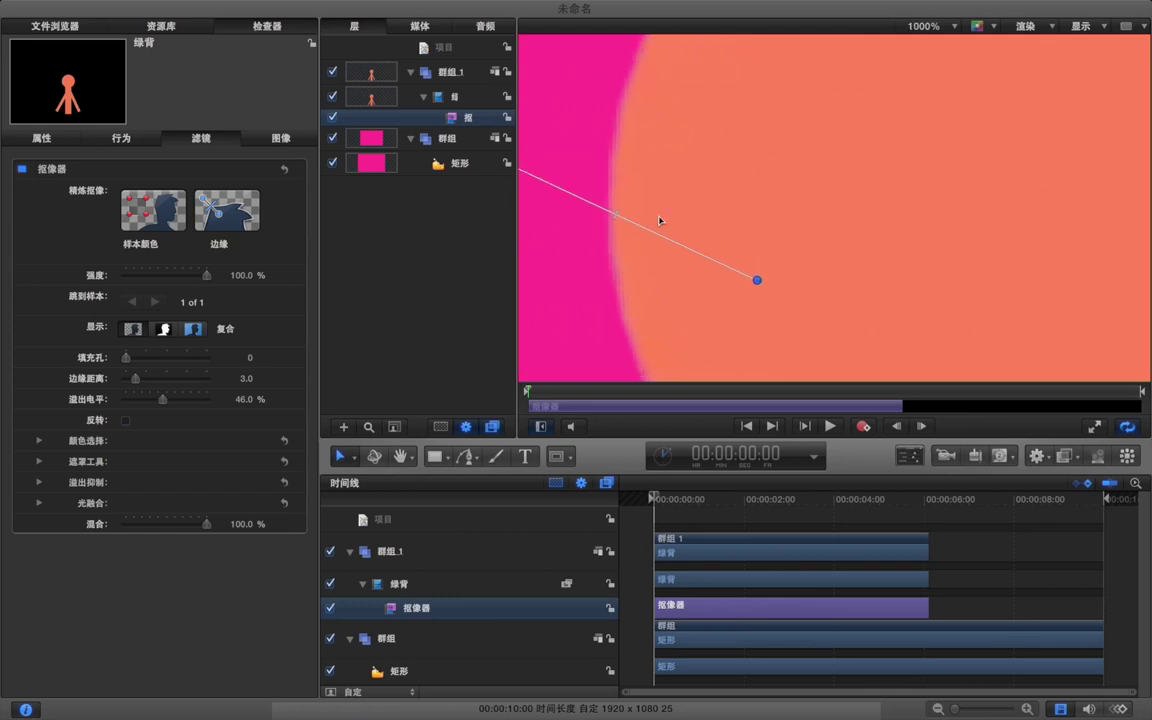
scroll(660, 220, left, 5)
scroll(660, 220, right, 1)
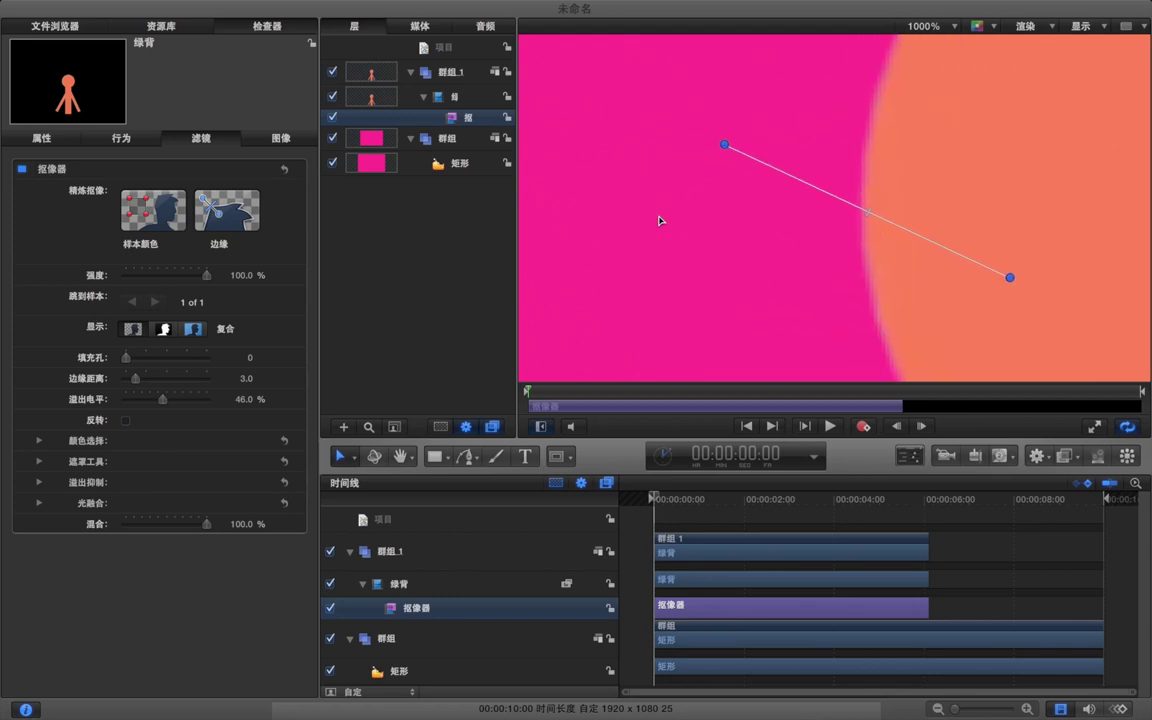
scroll(659, 220, right, 2)
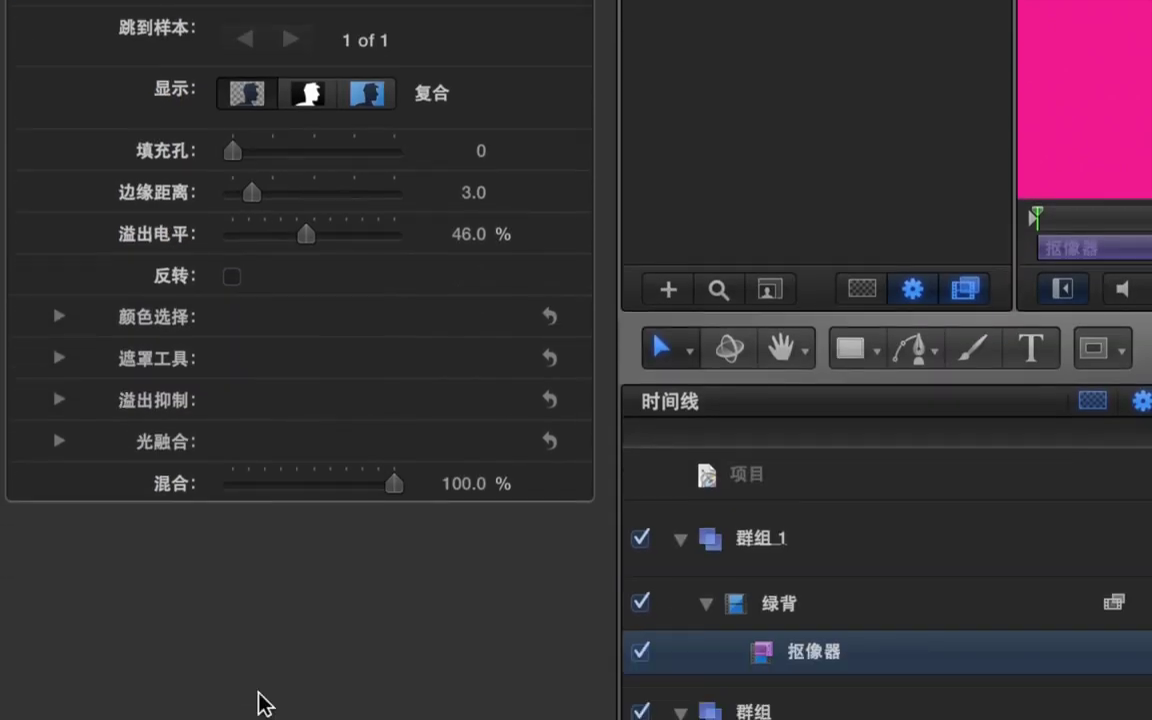
Set the 抠像器 filter's 颜色选择 to 手动, shift the 色度 range toward blue and purple, and clear the selection
mouse_move(136, 333)
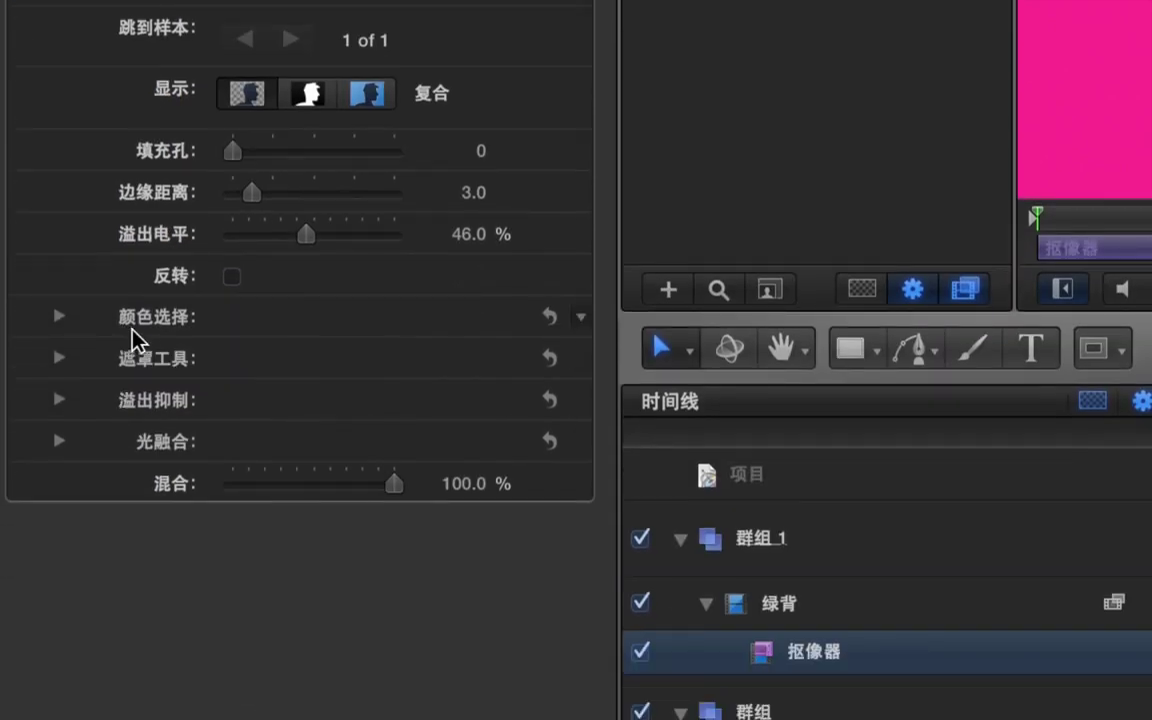
click(60, 315)
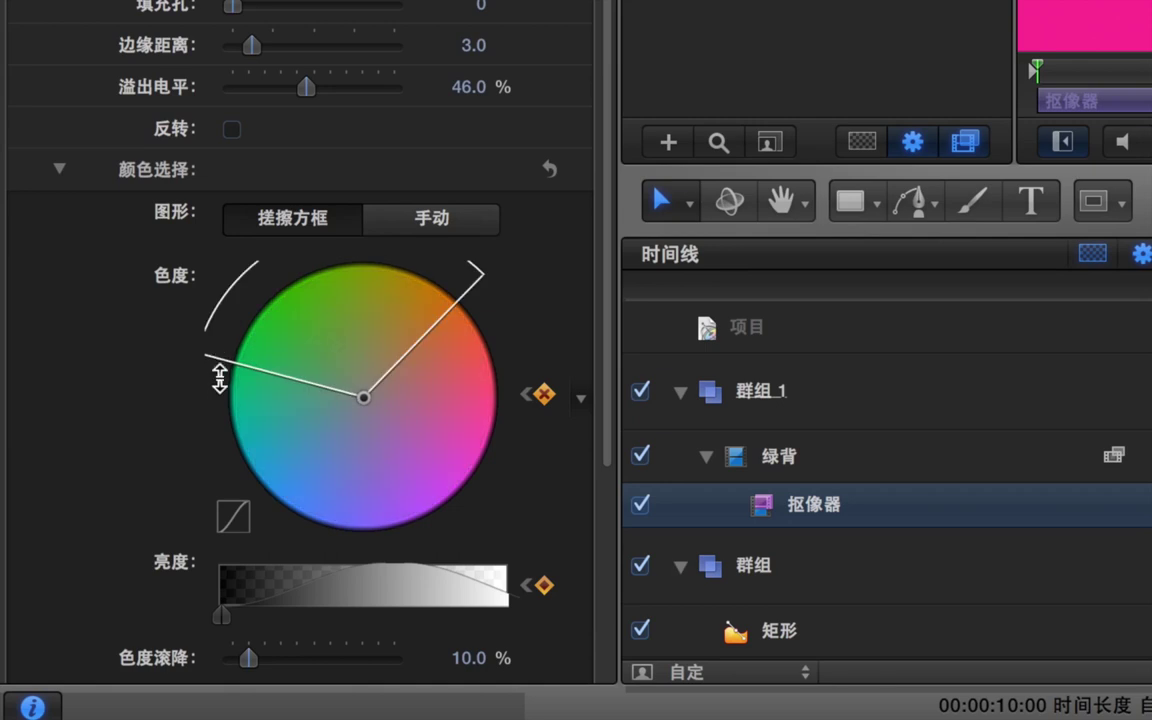
drag(226, 415, 416, 501)
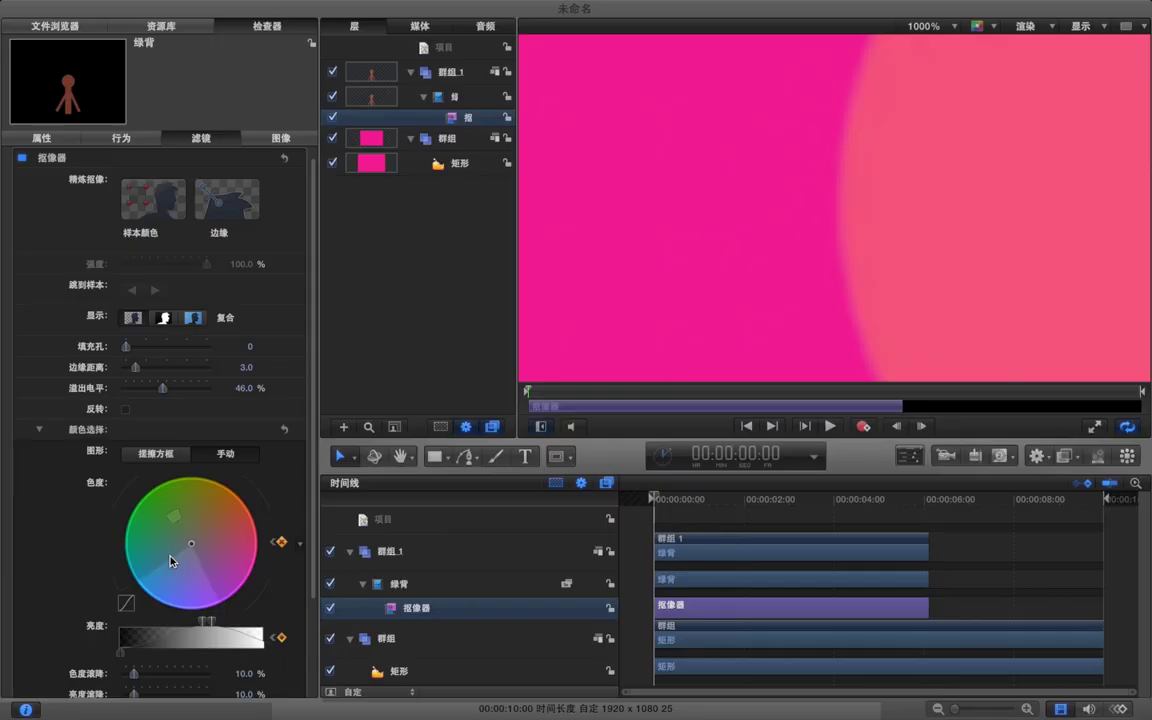
click(406, 360)
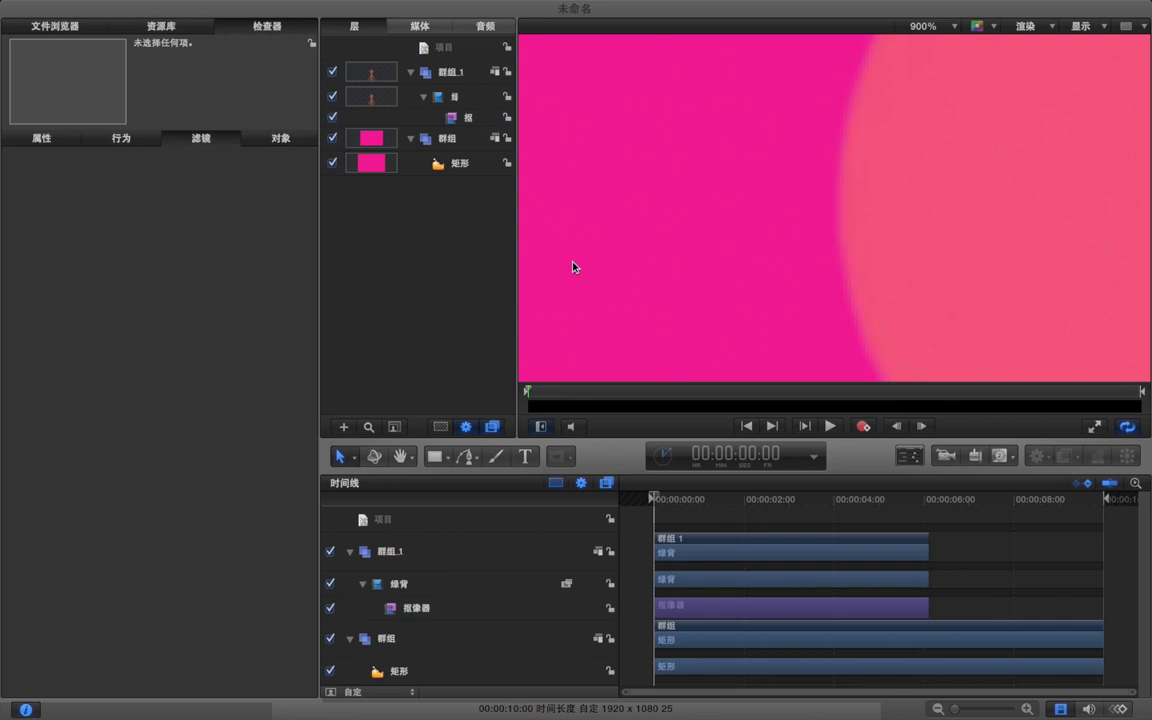
click(574, 267)
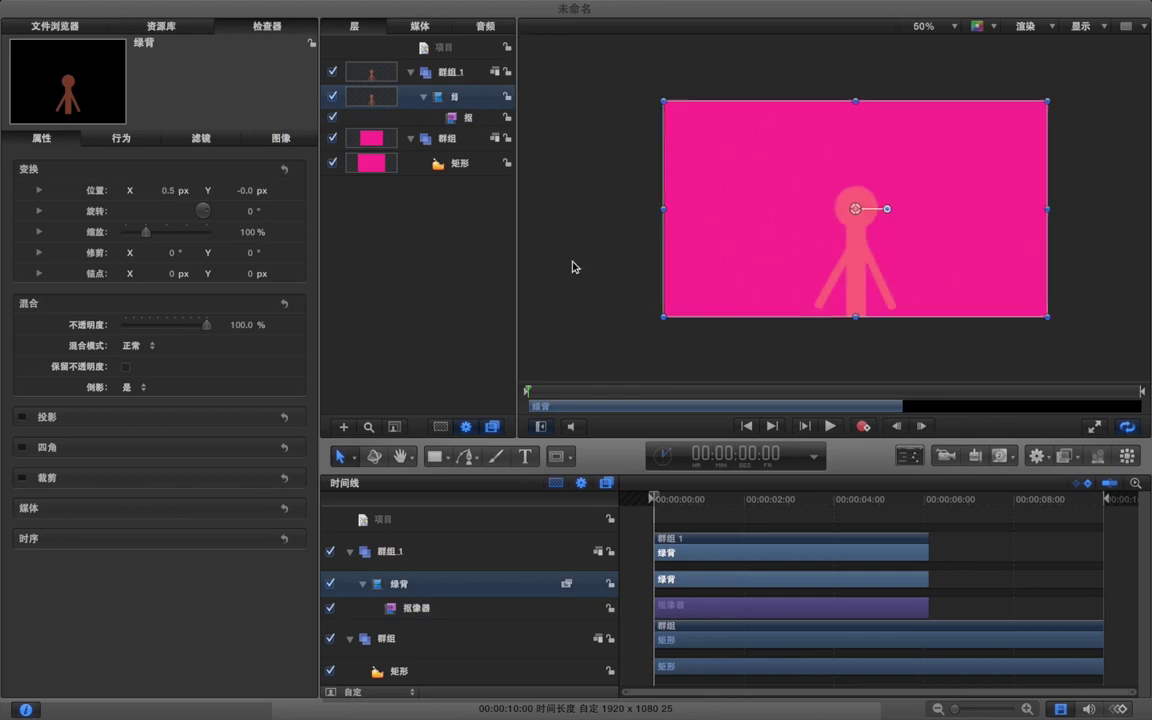
click(583, 267)
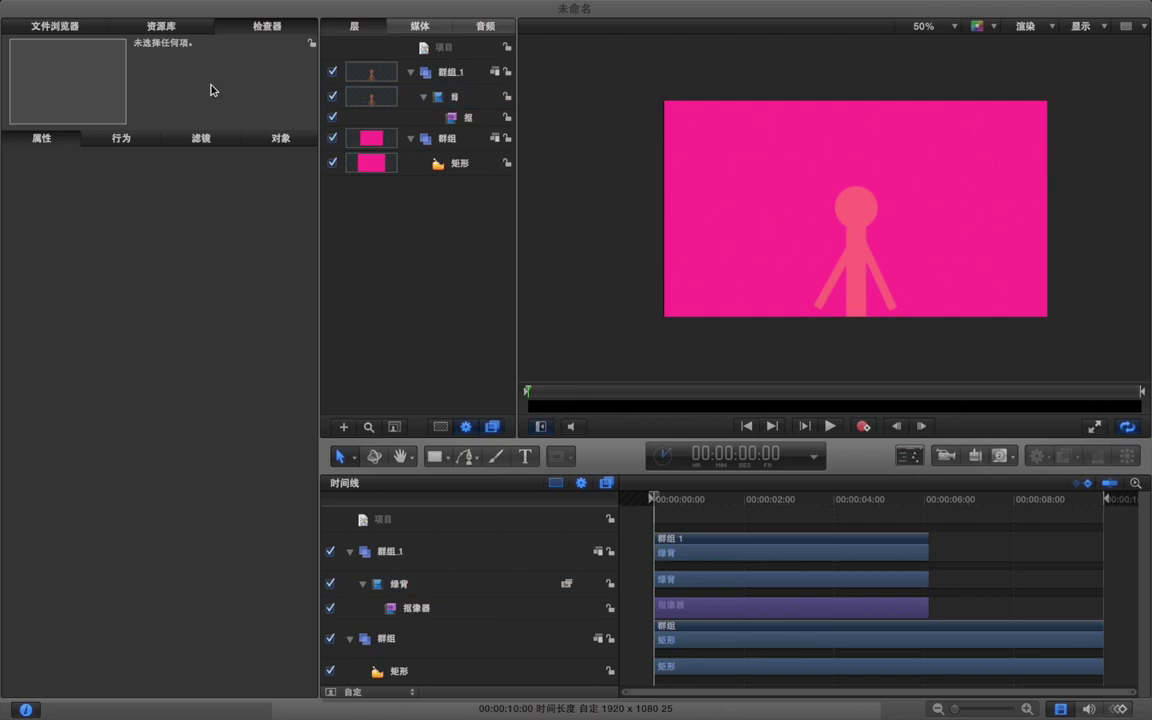
Browse the library's 光晕, 模糊 and 锐化 filter categories, previewing the 复合模糊 filter
click(159, 27)
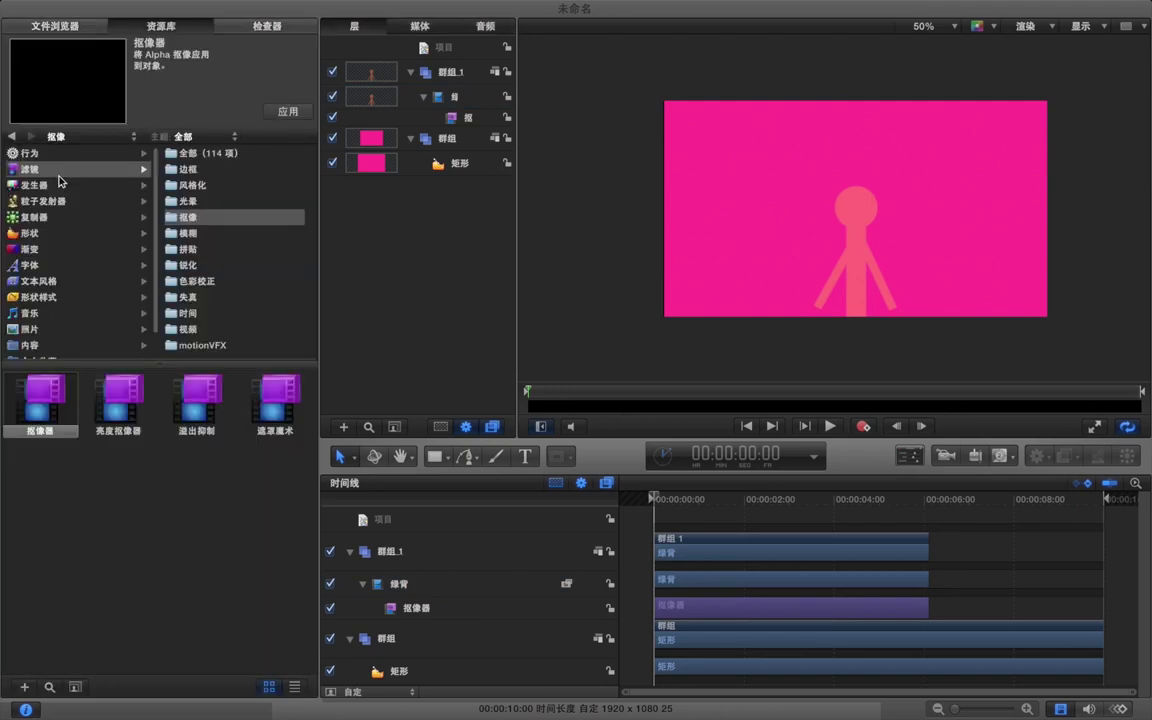
click(206, 202)
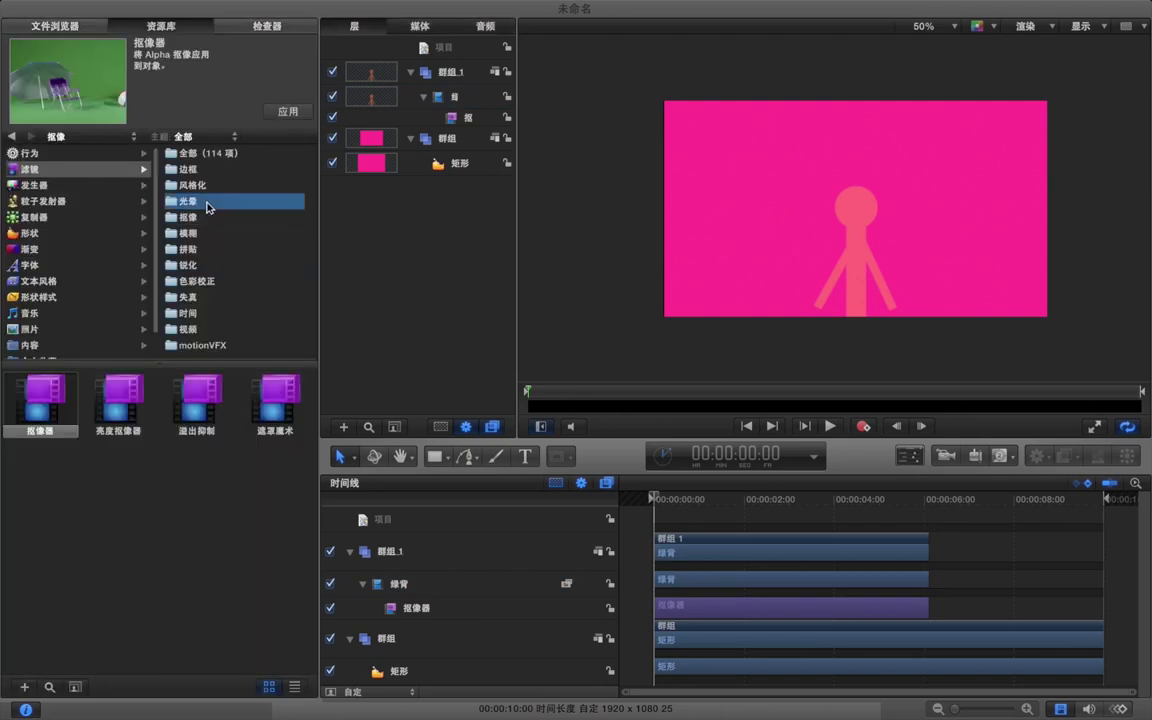
click(212, 234)
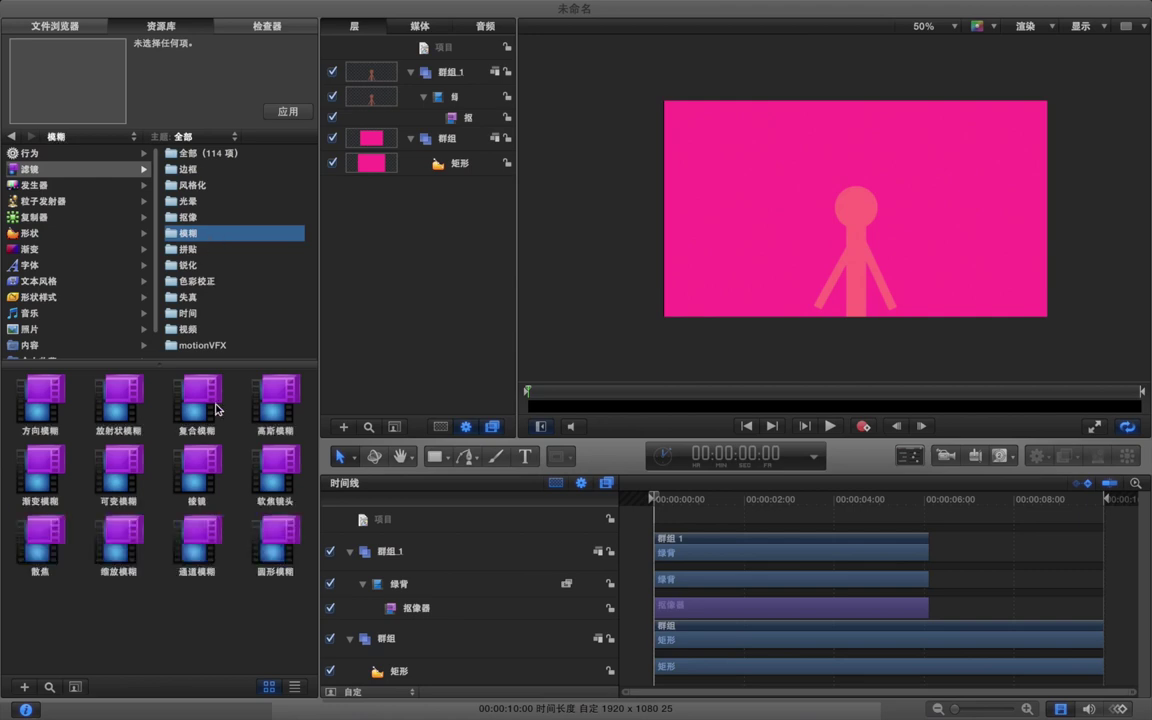
click(192, 398)
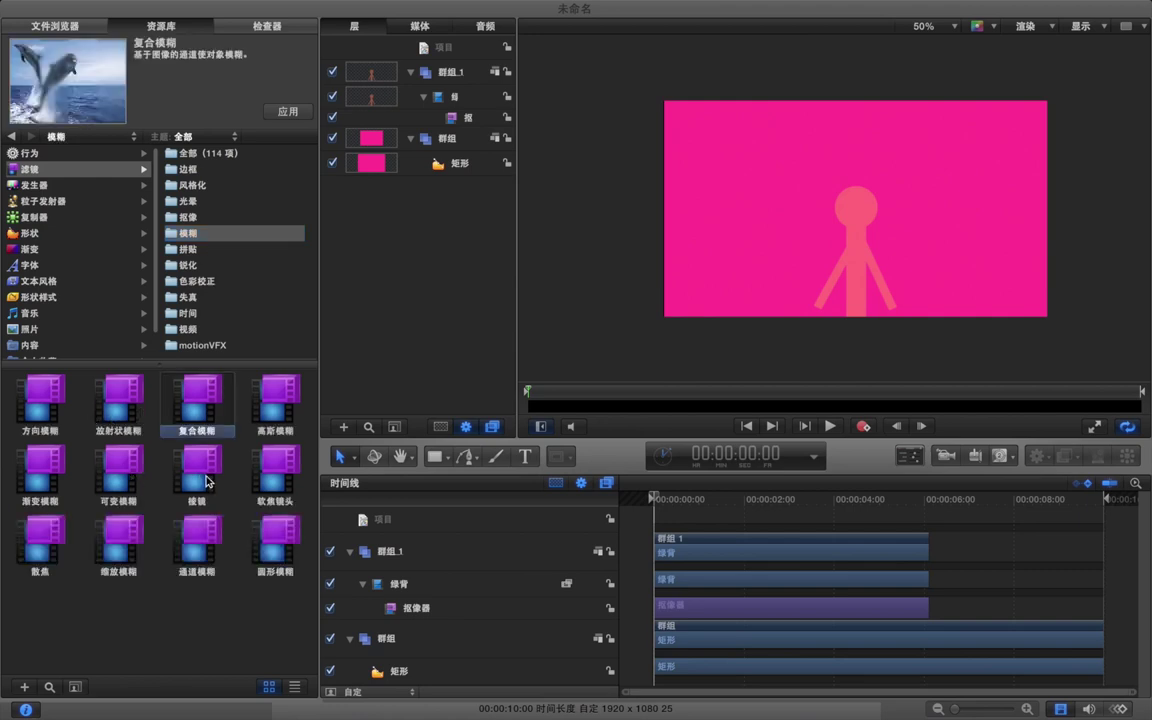
click(200, 267)
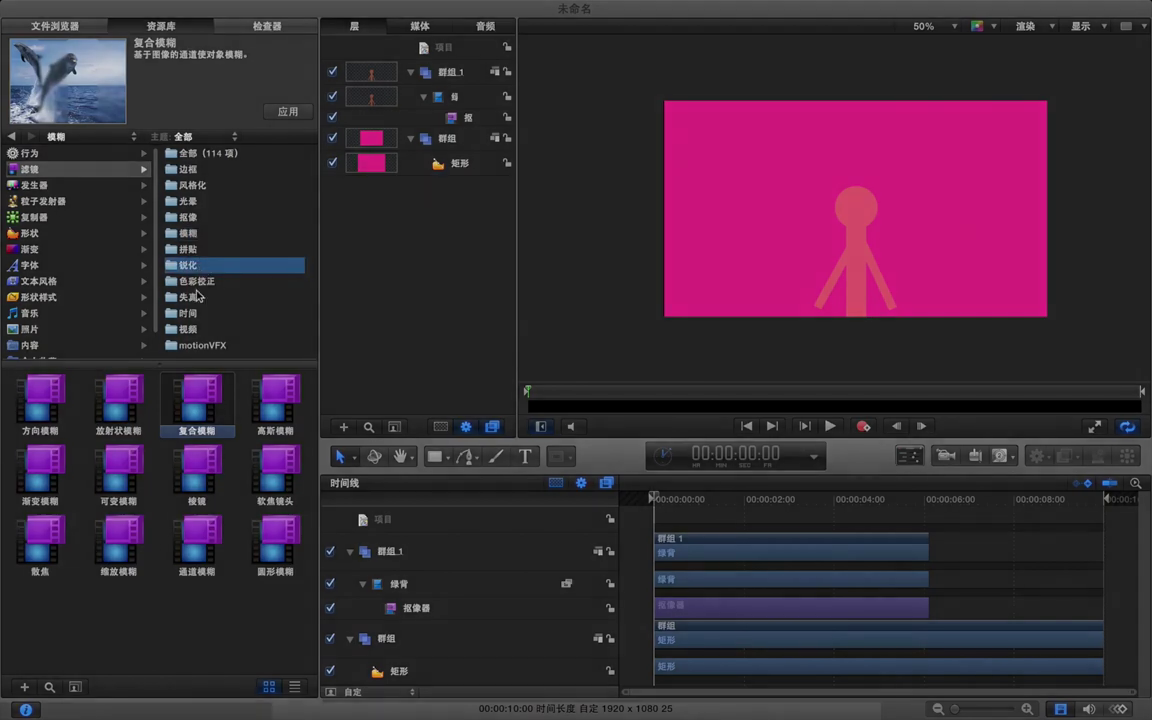